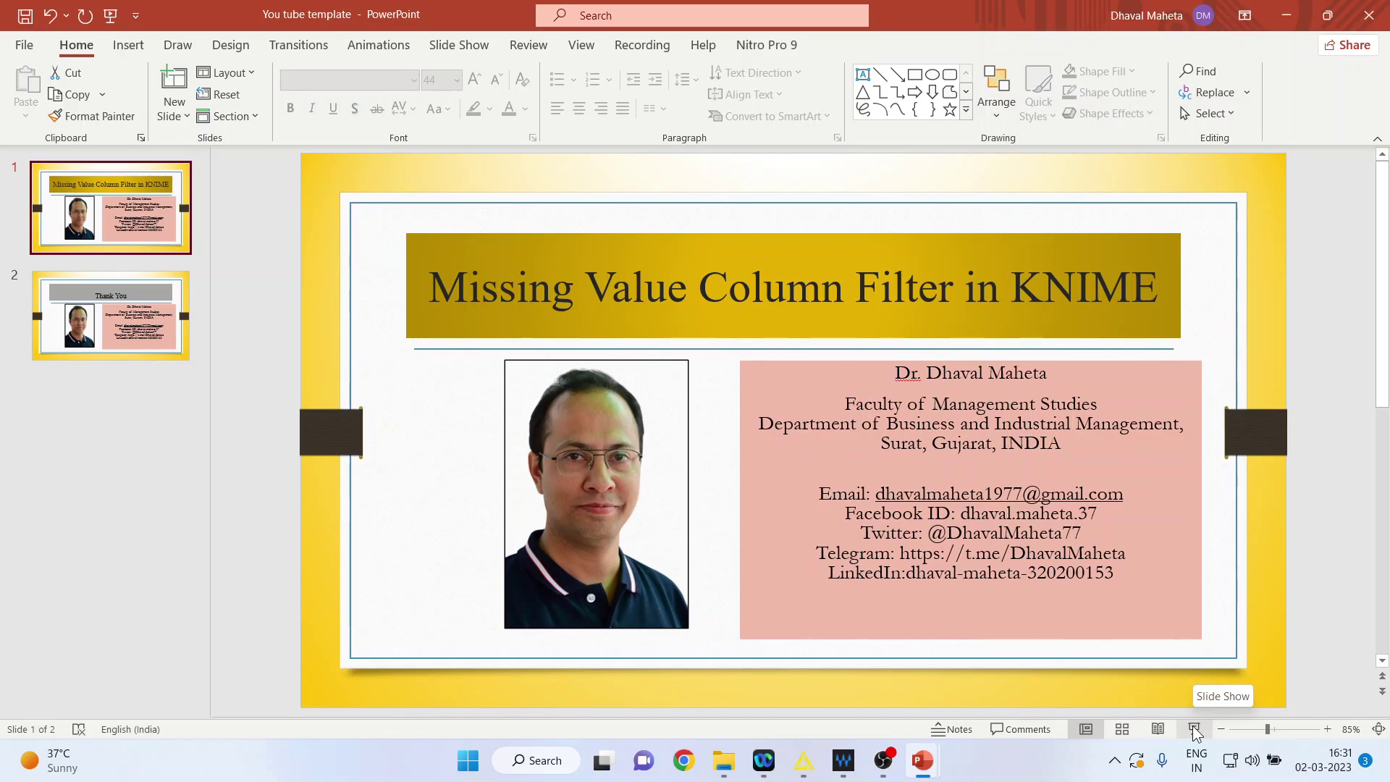
# Switch from the PowerPoint title slide to the KNIME window with its empty workflow
pyautogui.moveTo(803, 761)
pyautogui.click(843, 760)
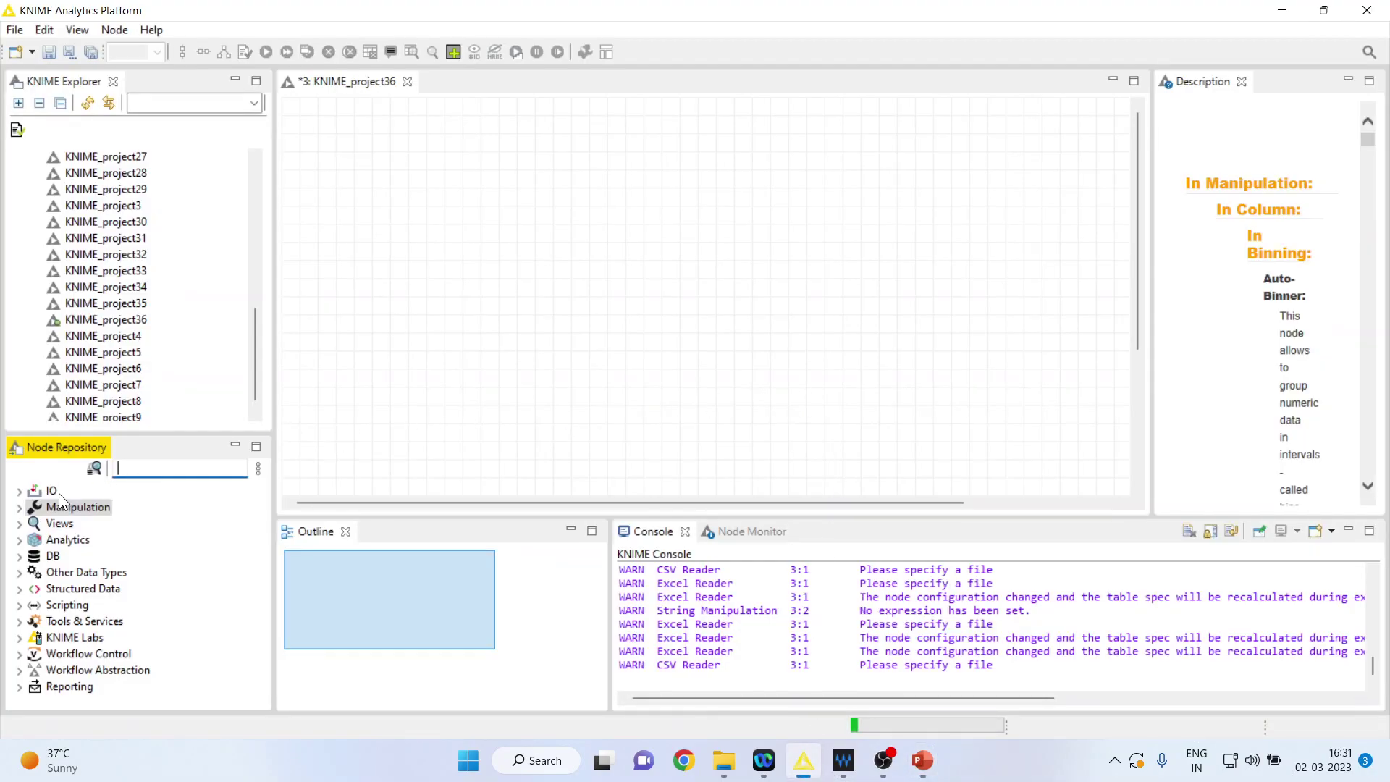
# Add a CSV Reader node from IO > Read to the top-left of the canvas
pyautogui.doubleClick(52, 492)
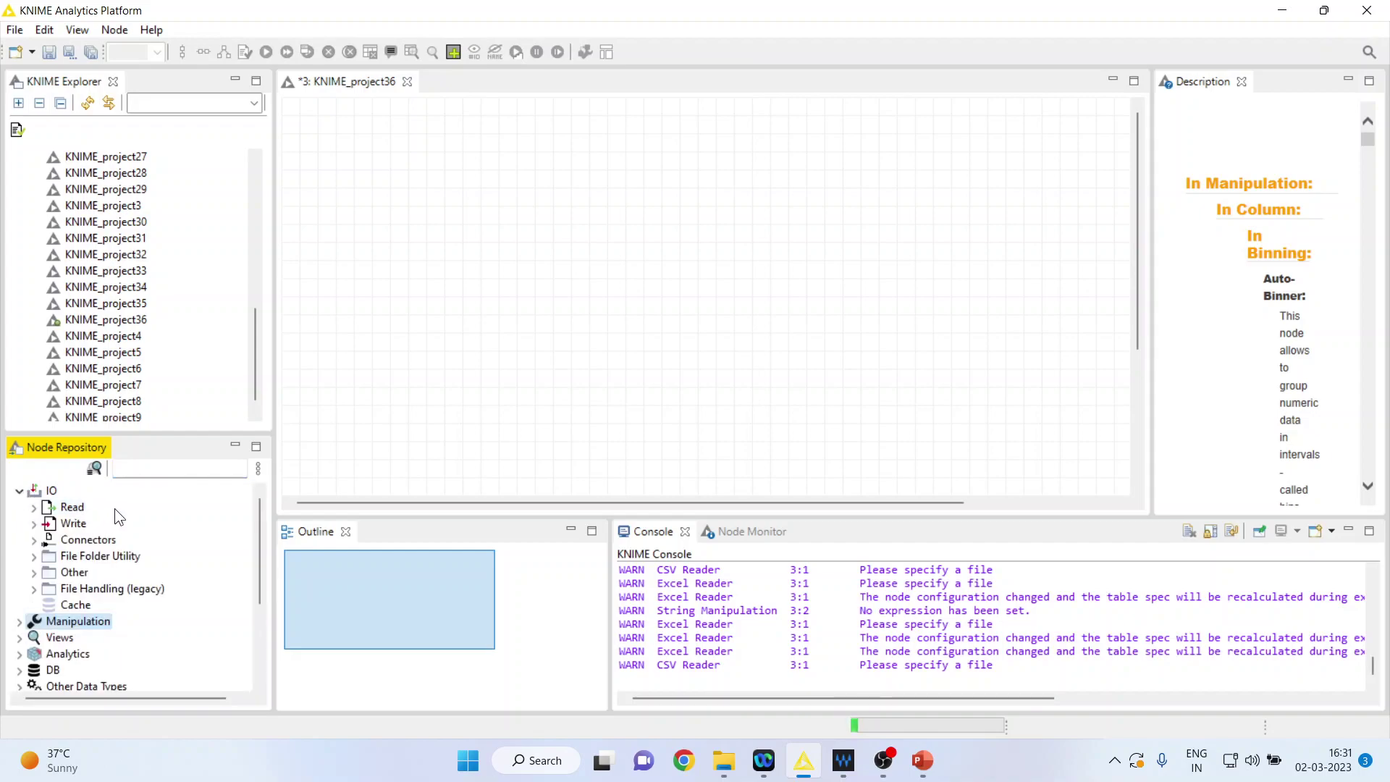
pyautogui.doubleClick(72, 507)
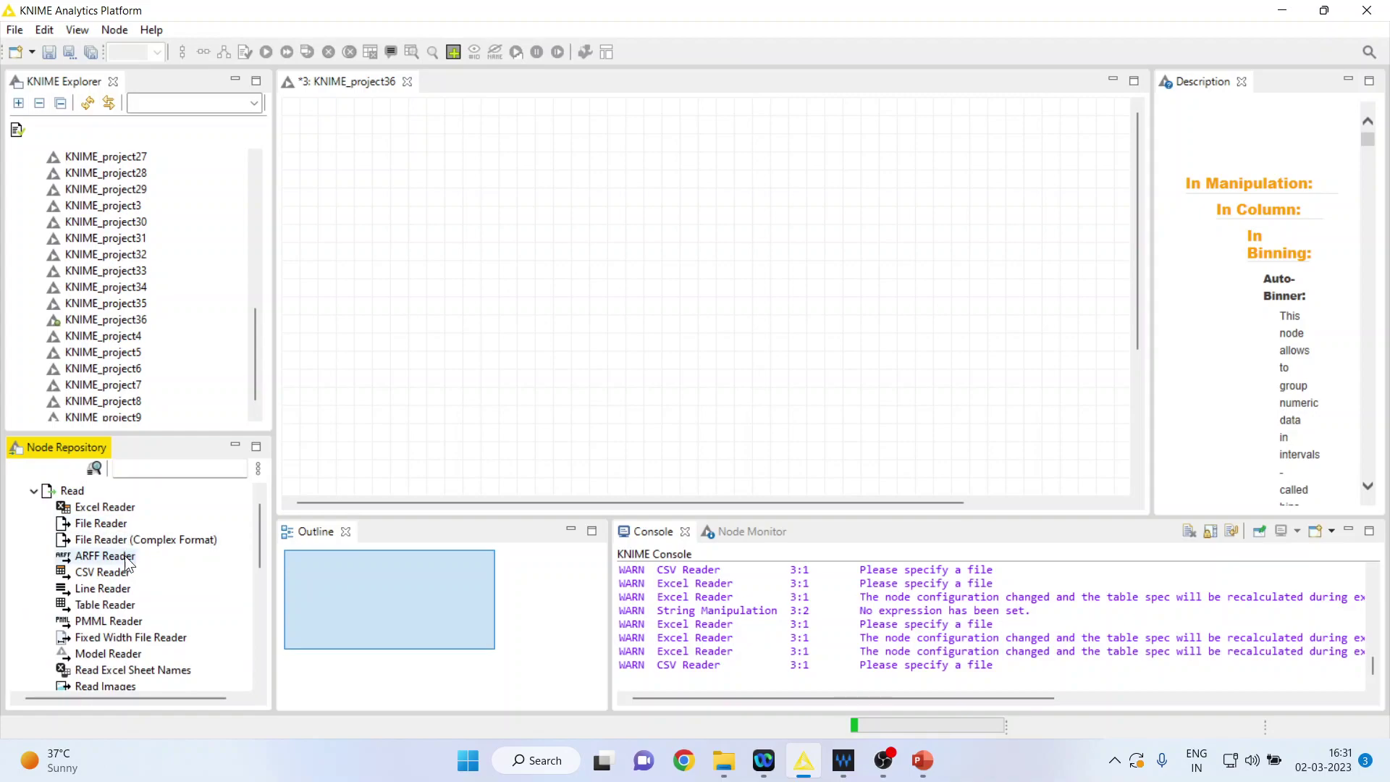
pyautogui.click(102, 571)
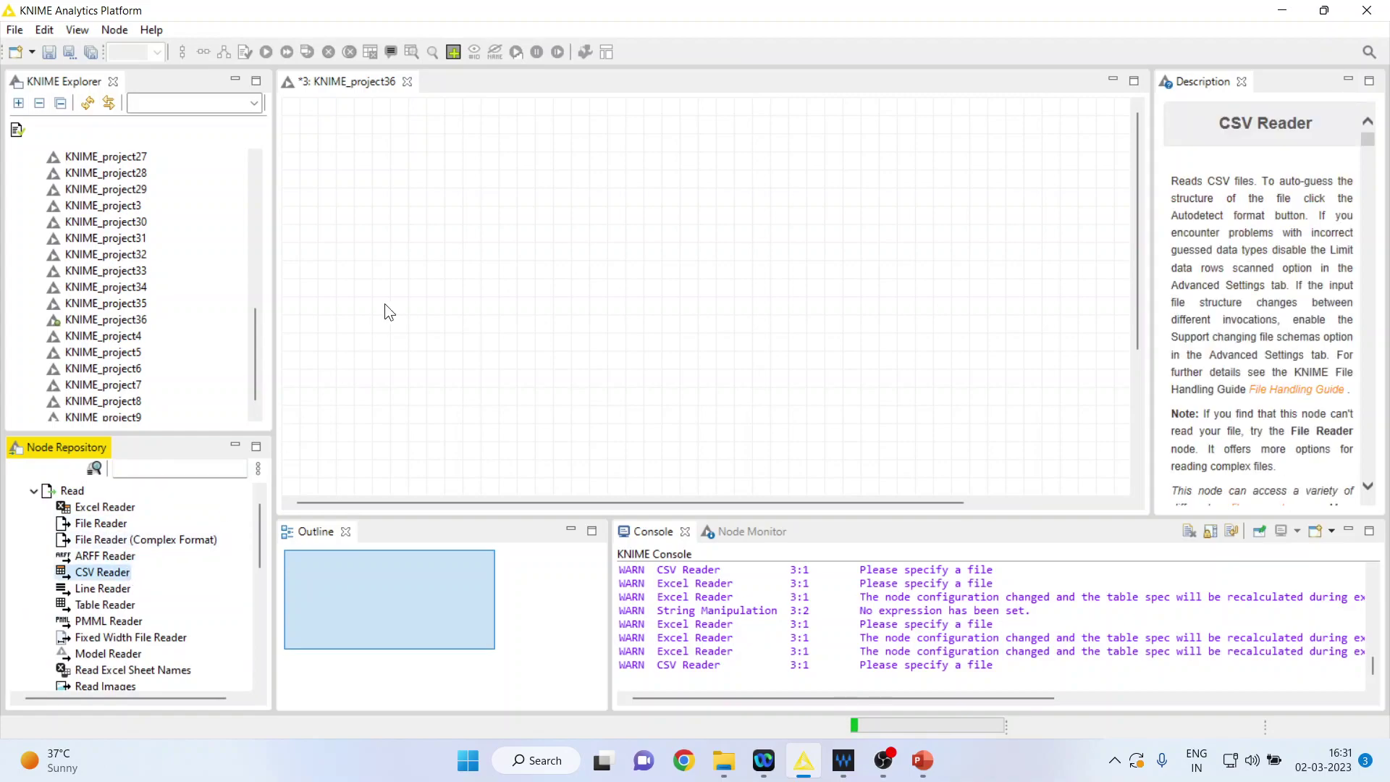
pyautogui.doubleClick(104, 571)
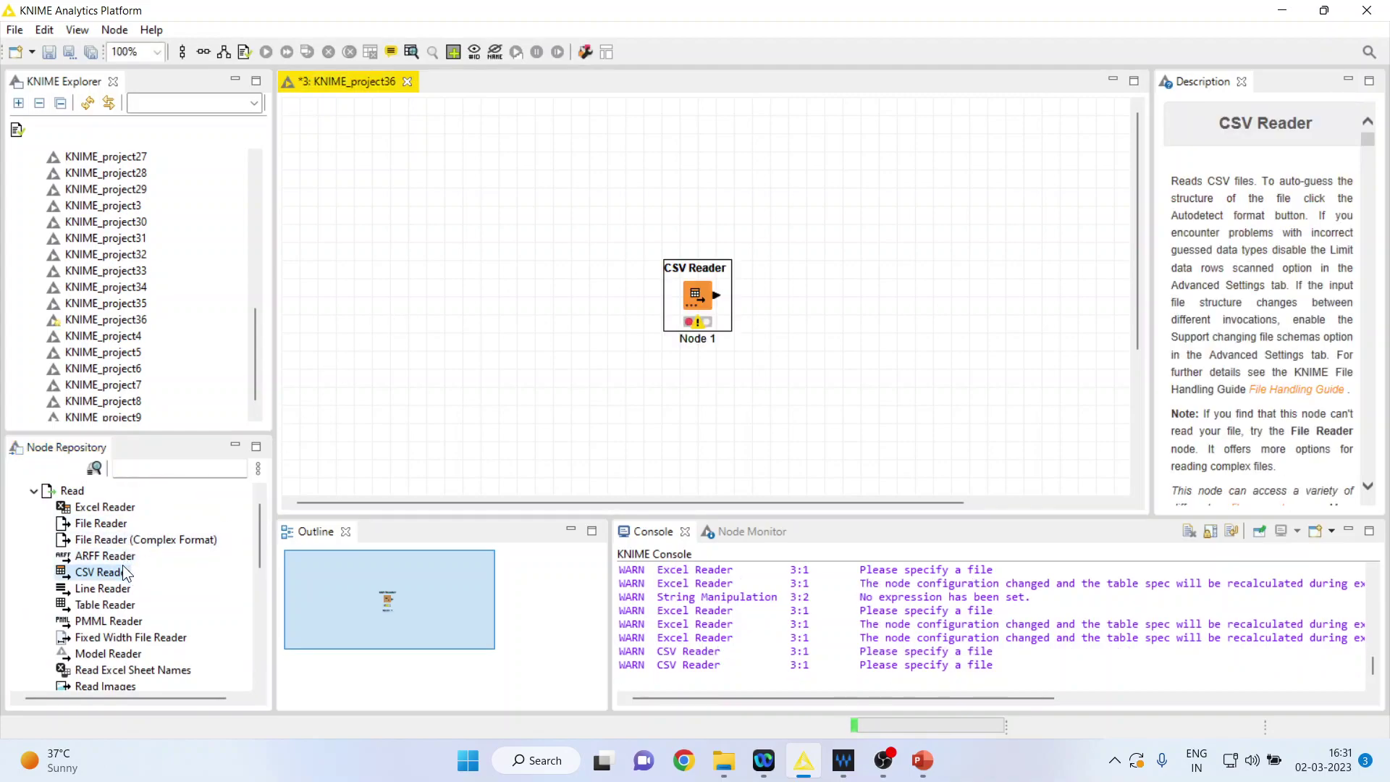
pyautogui.moveTo(126, 573); pyautogui.dragTo(375, 174)
# Configure the CSV Reader to read D:\...\Knime\Data\heart1.csv and apply the settings
pyautogui.doubleClick(362, 168)
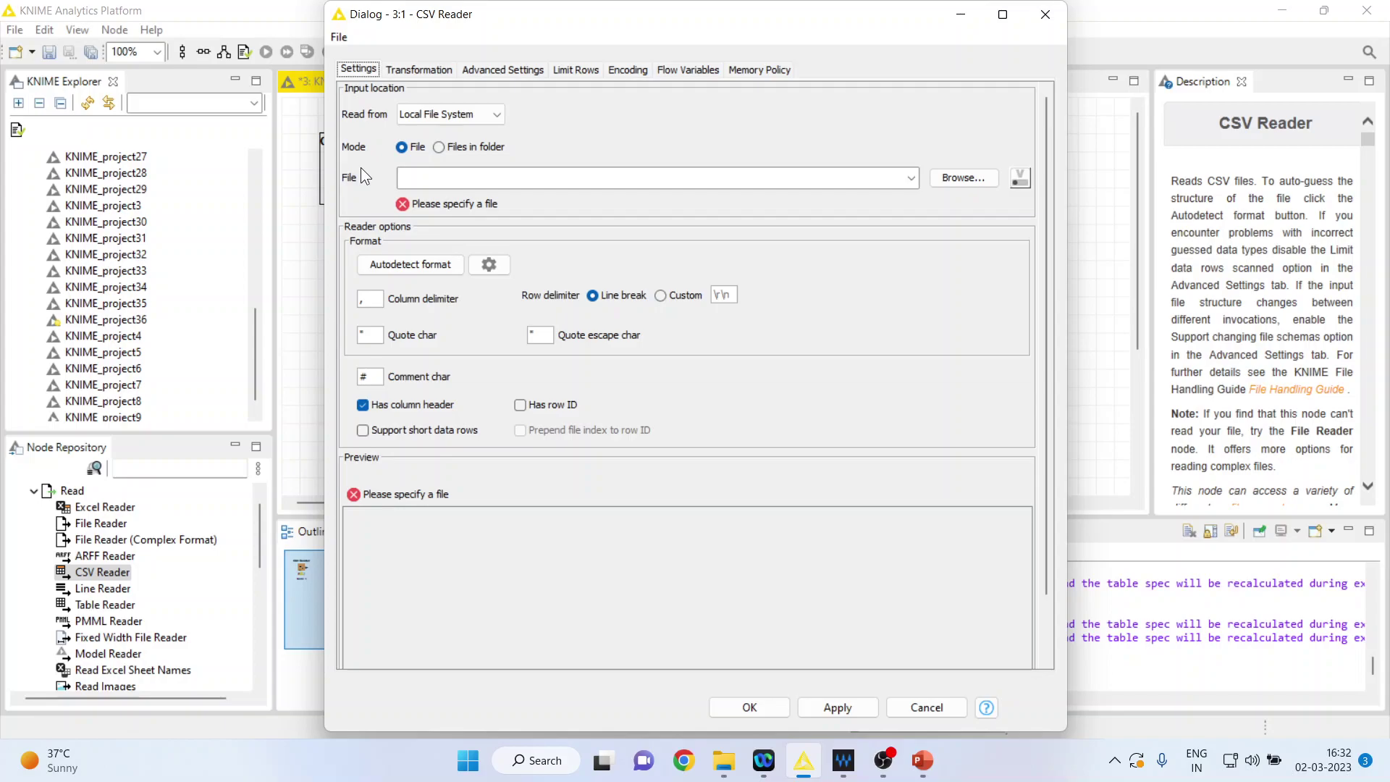
pyautogui.click(963, 178)
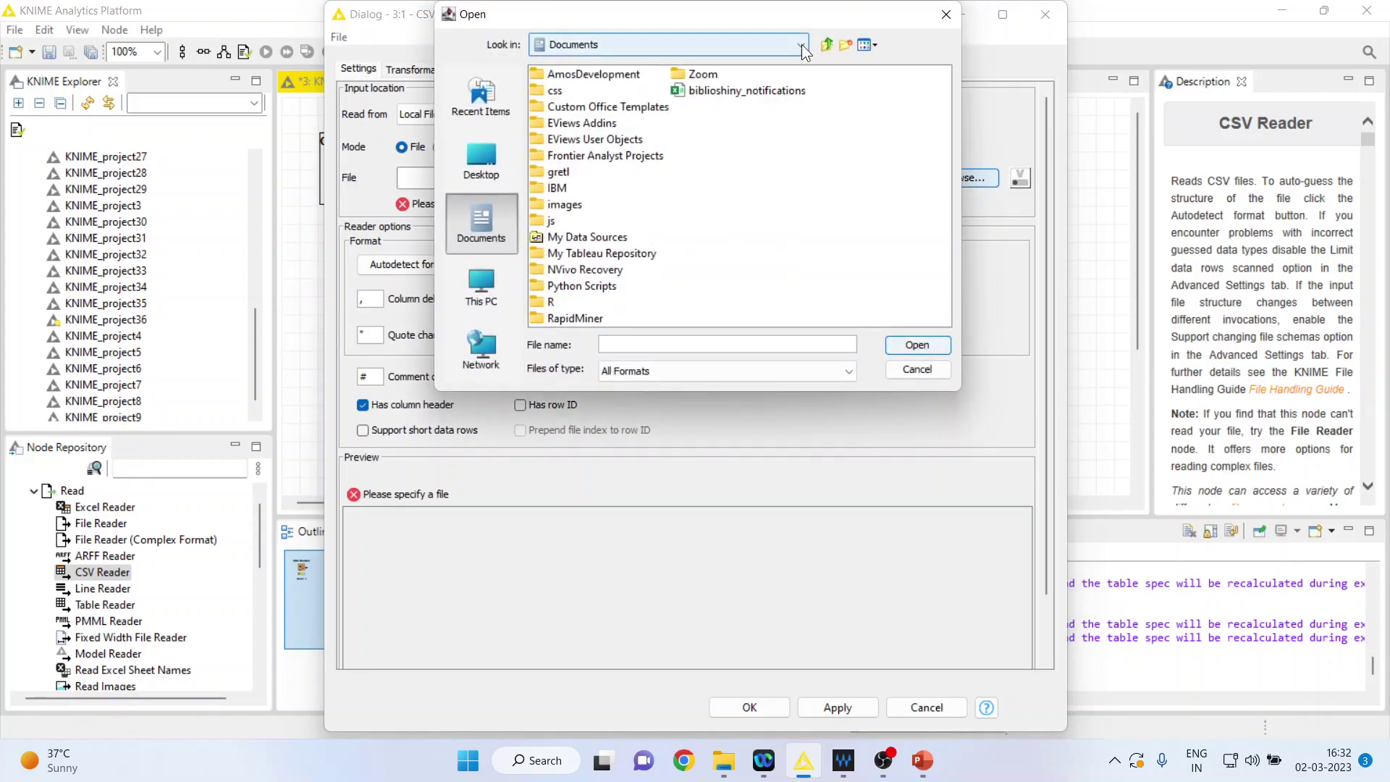
pyautogui.click(802, 44)
pyautogui.click(600, 82)
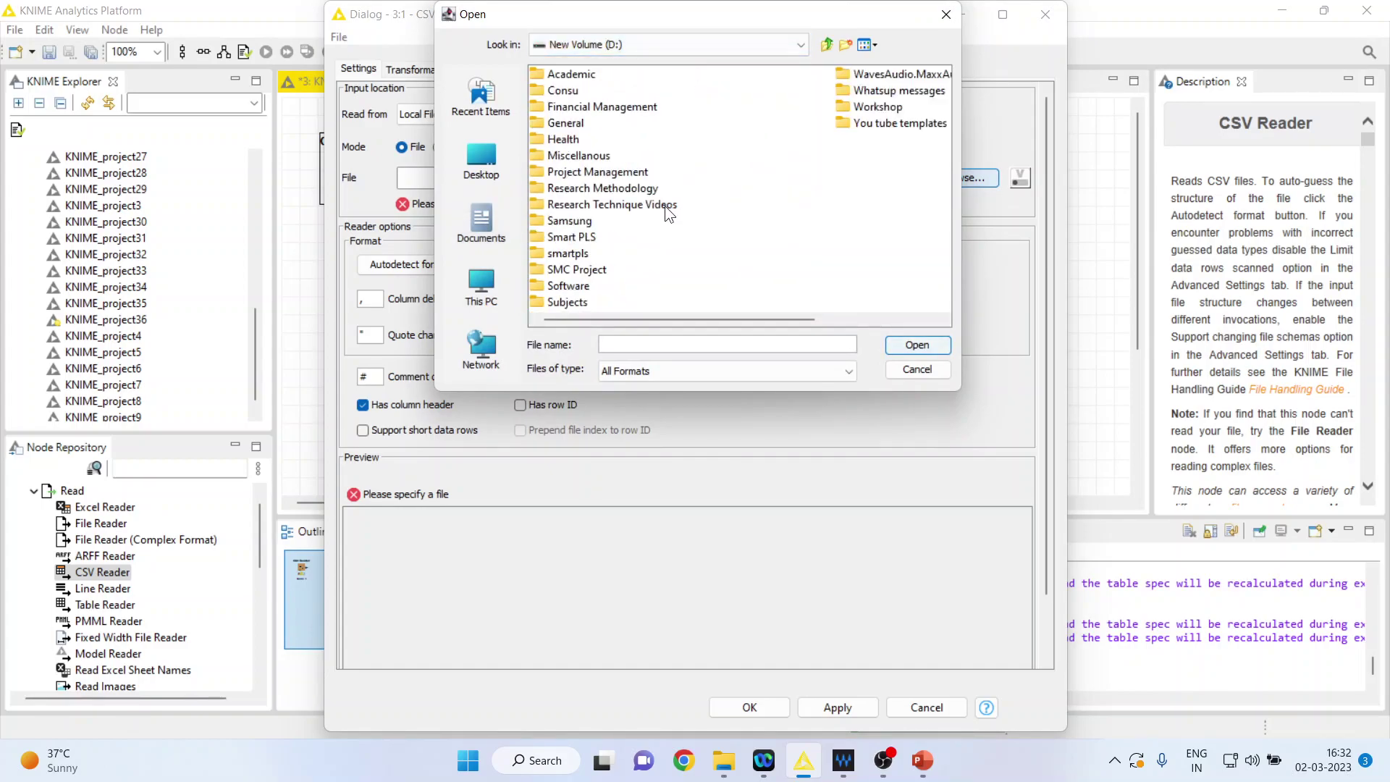
pyautogui.doubleClick(601, 188)
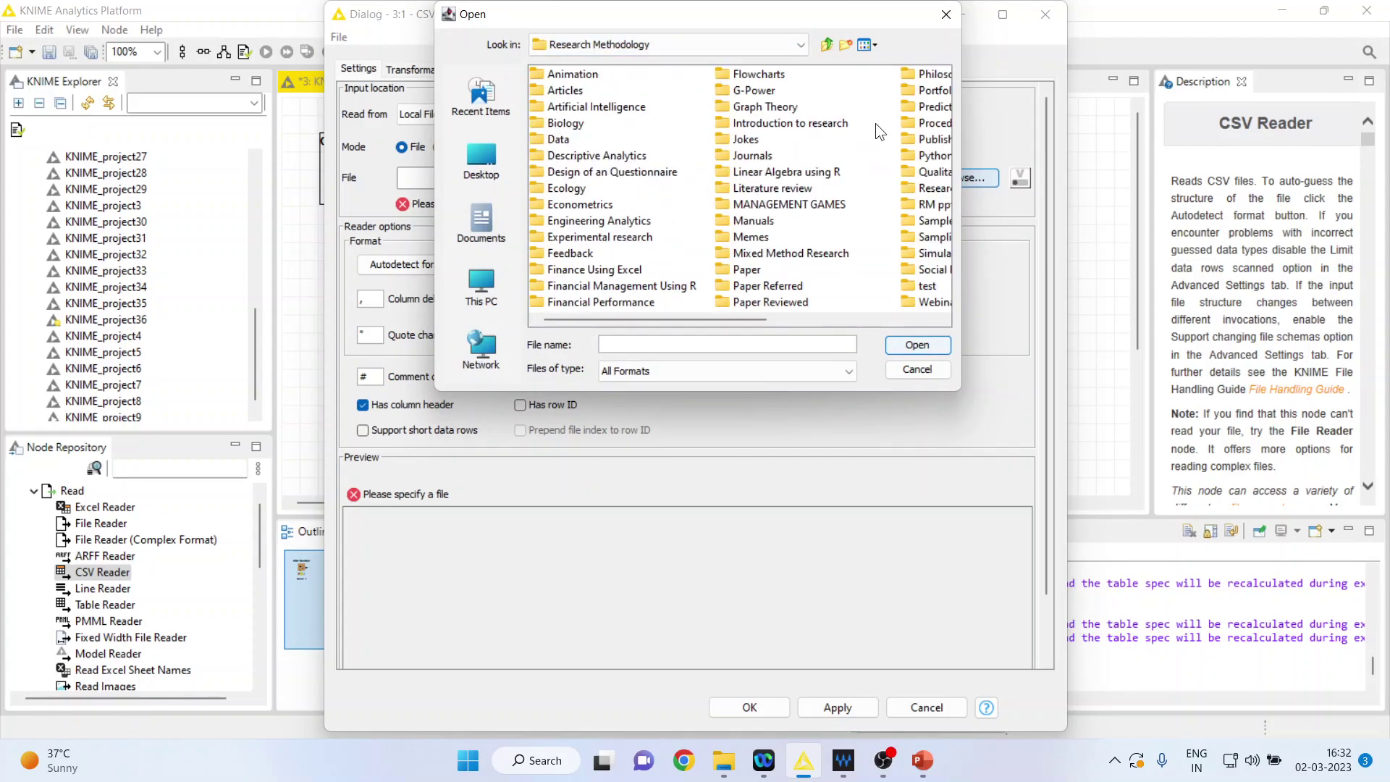
pyautogui.doubleClick(906, 108)
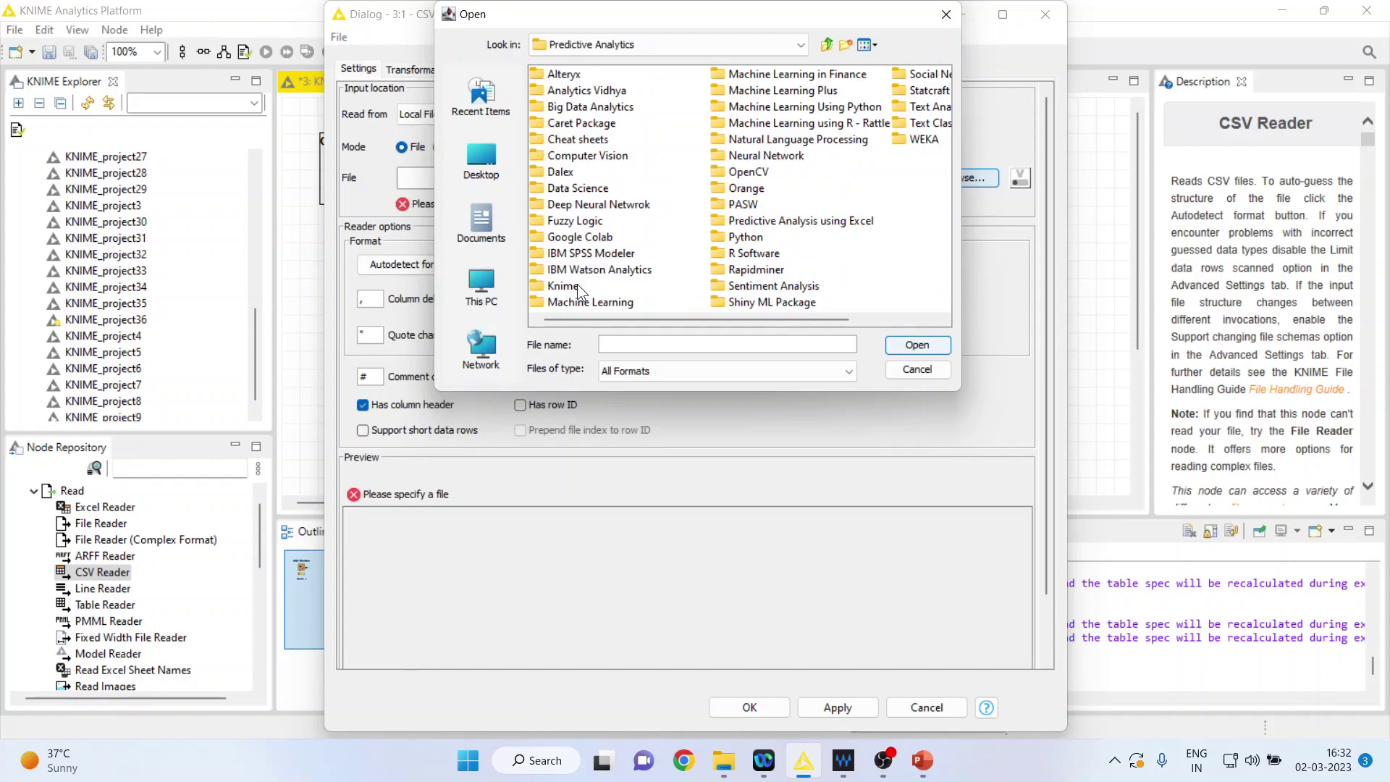
pyautogui.doubleClick(577, 284)
pyautogui.click(560, 123)
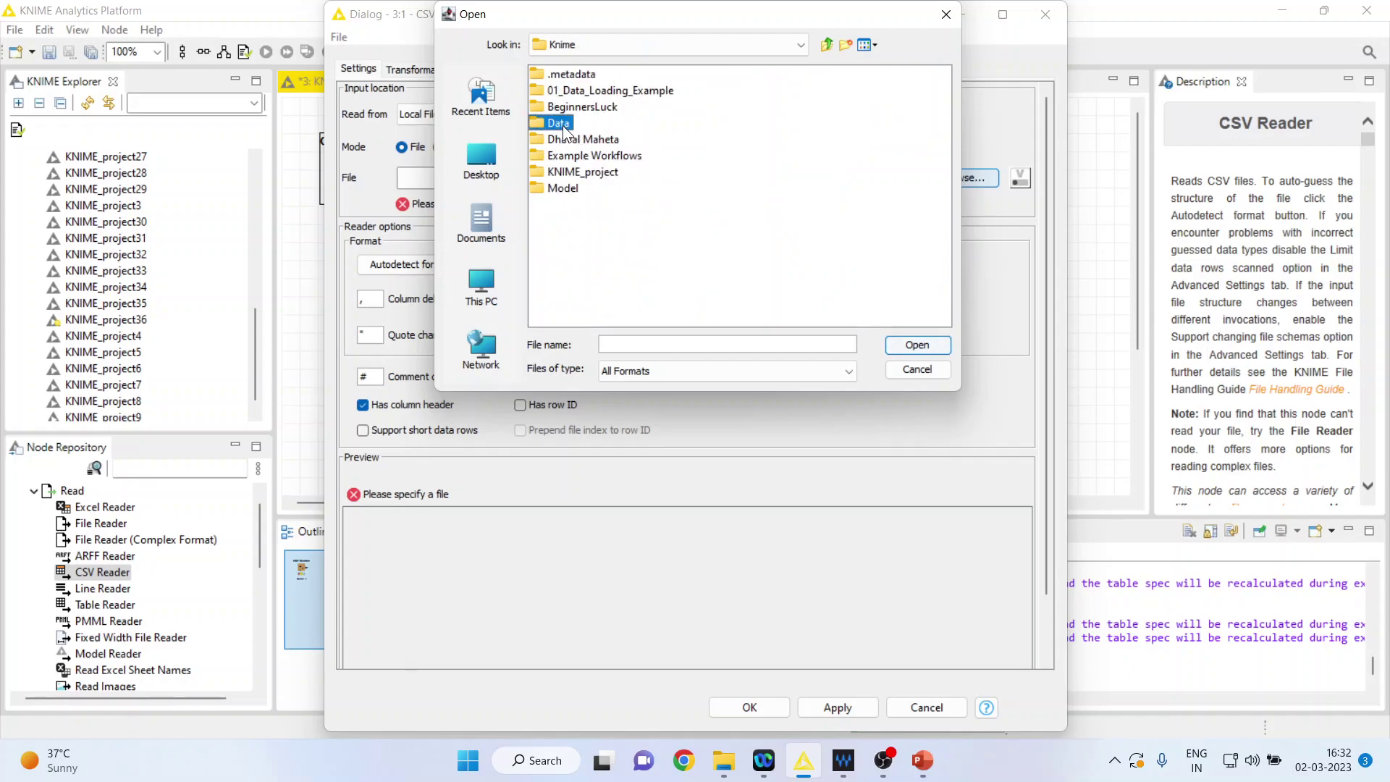
pyautogui.doubleClick(560, 123)
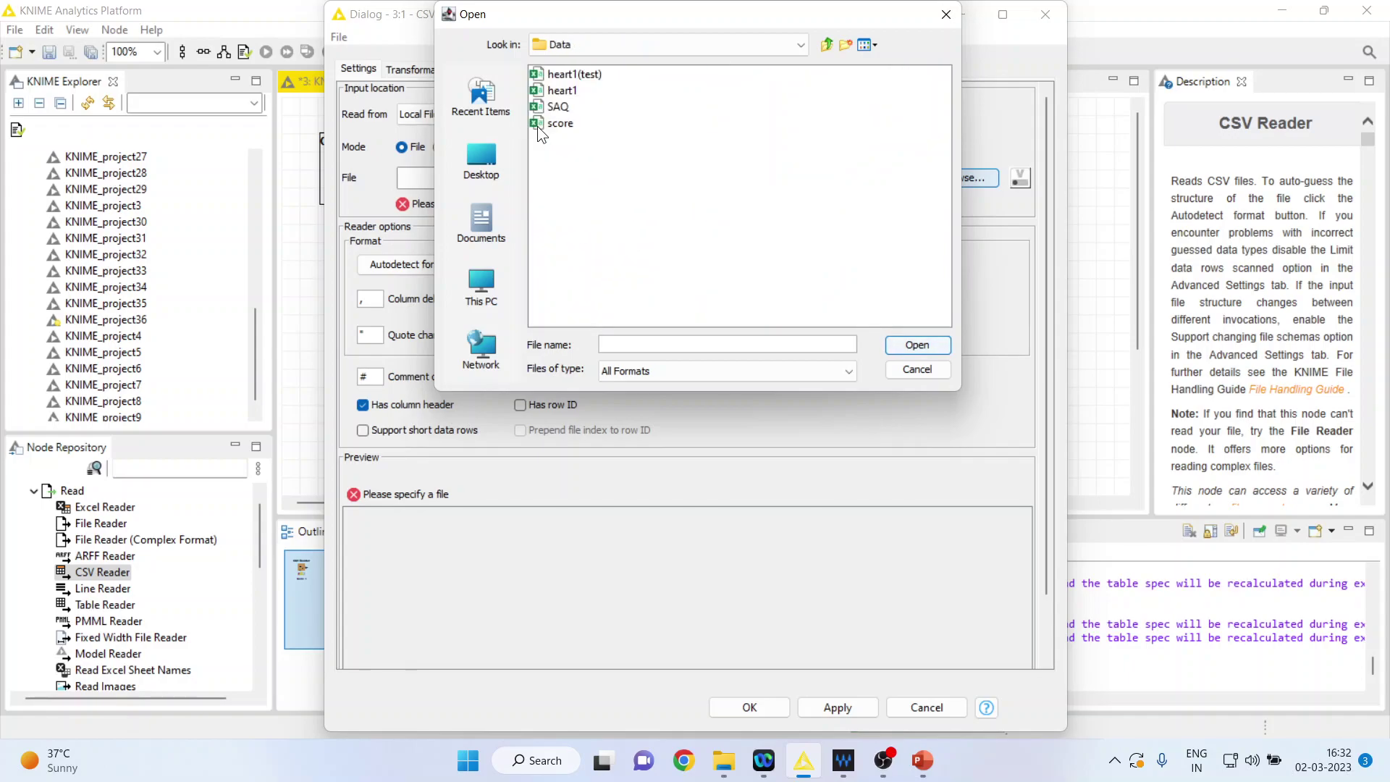
pyautogui.click(562, 90)
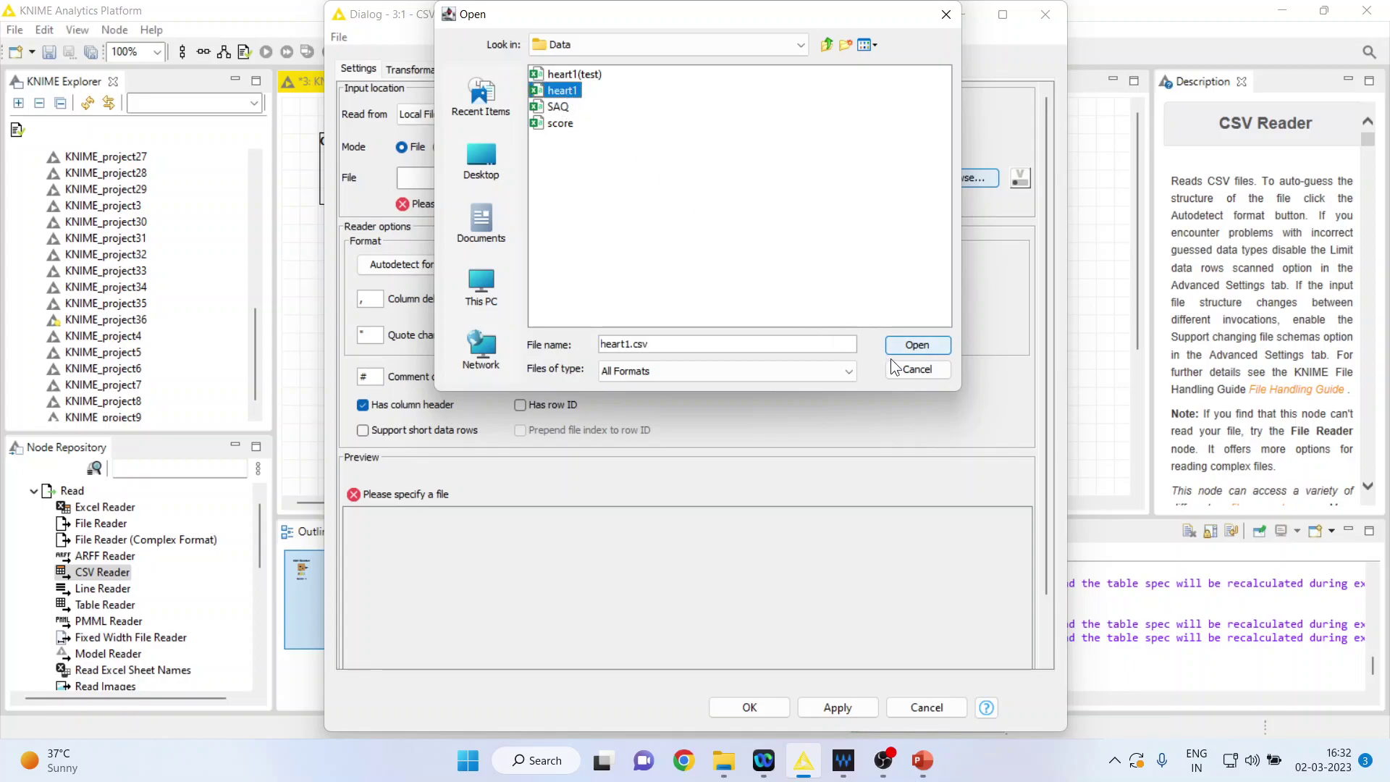
pyautogui.click(915, 346)
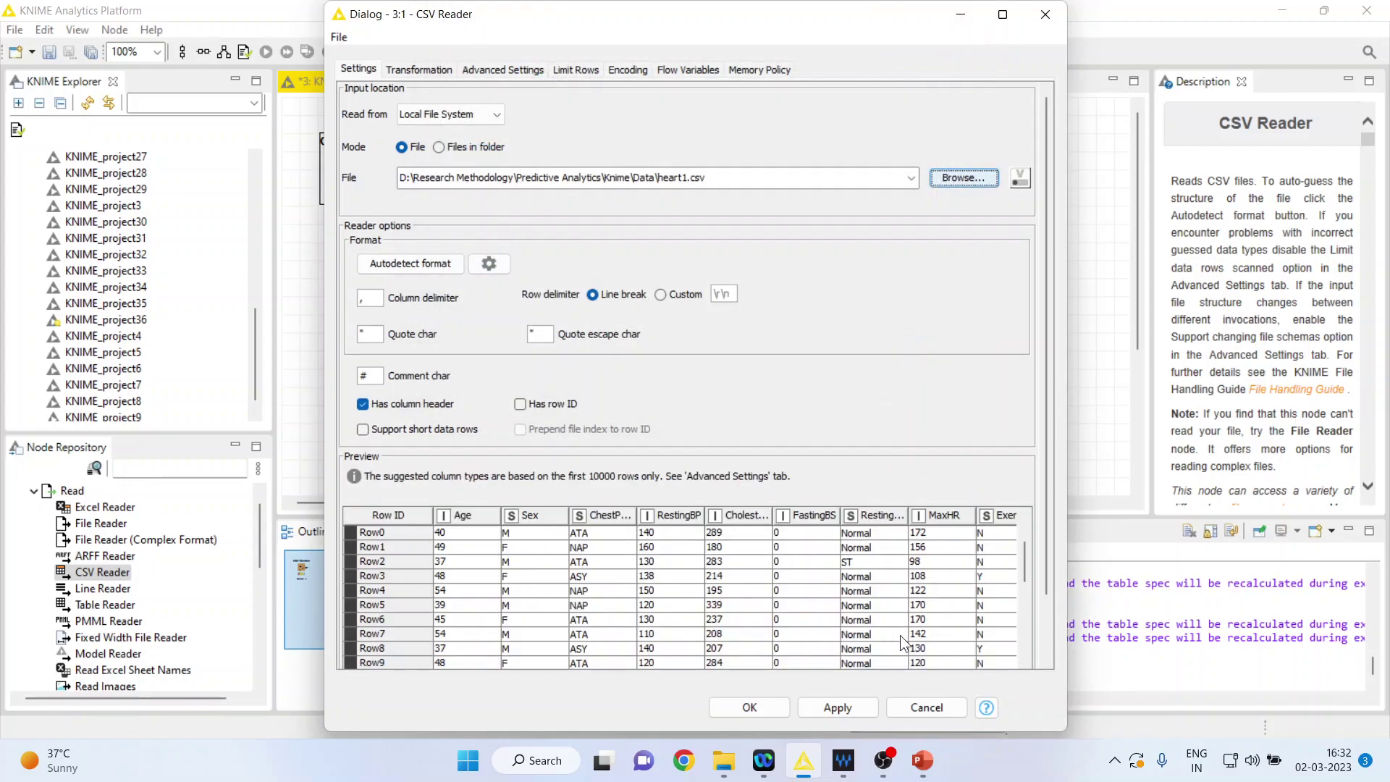
pyautogui.click(838, 707)
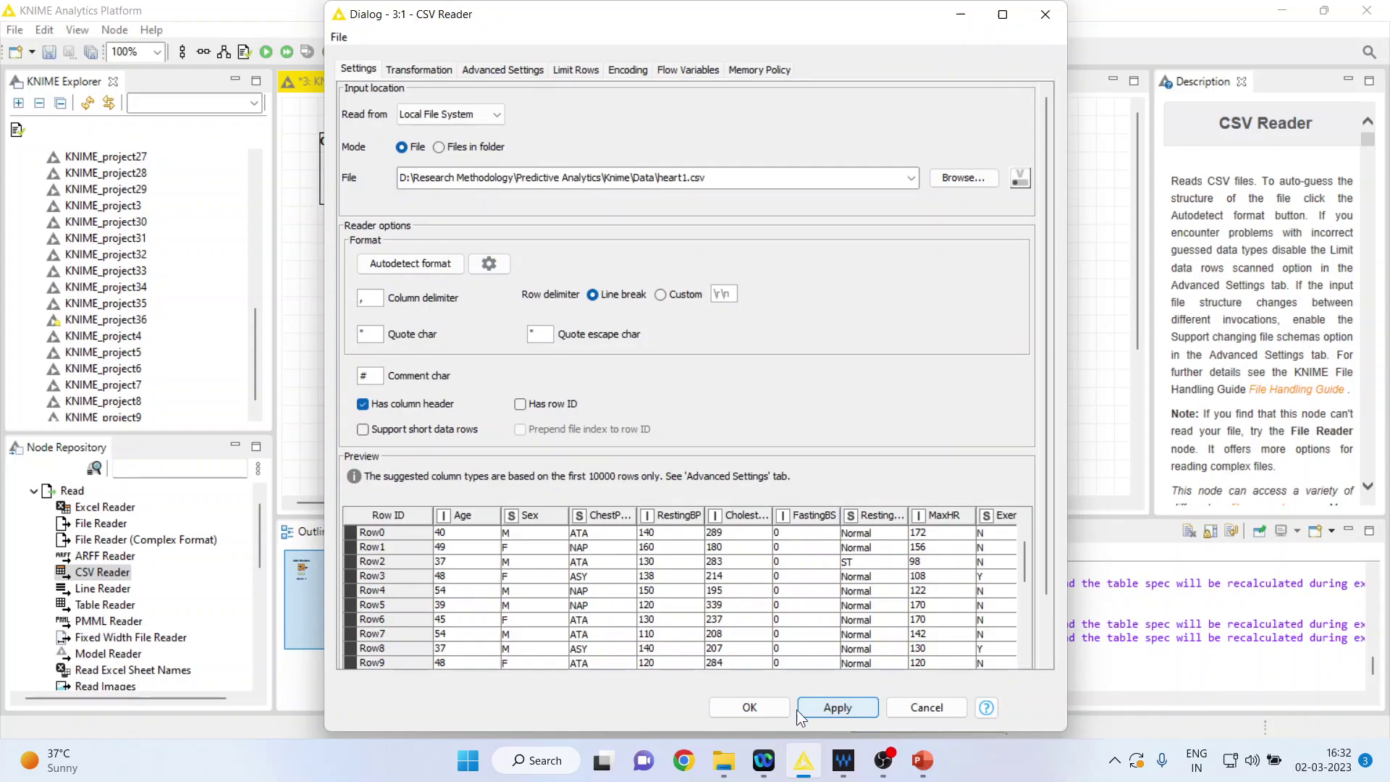
pyautogui.click(750, 707)
# Execute the CSV Reader and inspect its 918-row, 12-column table, including the Age column's sort options
pyautogui.rightClick(358, 168)
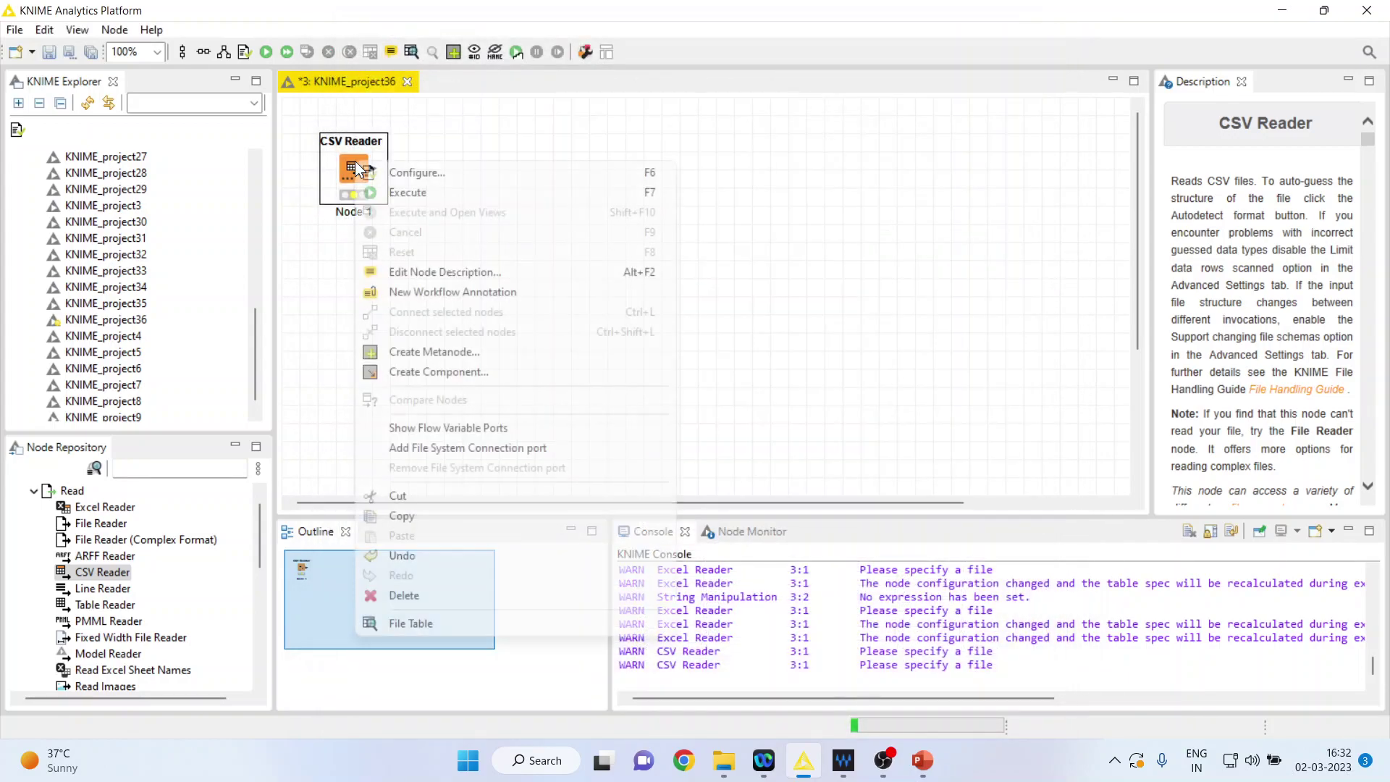
pyautogui.click(408, 193)
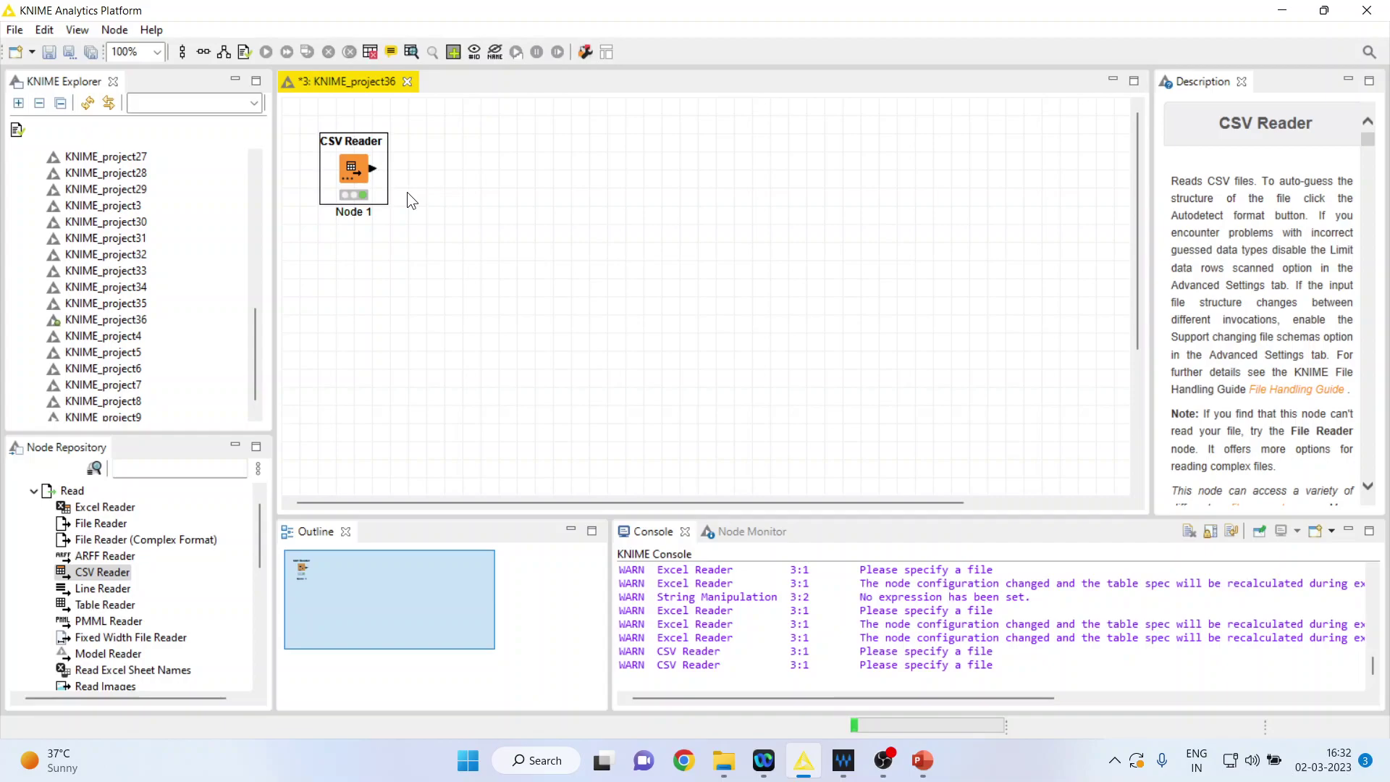
pyautogui.rightClick(357, 173)
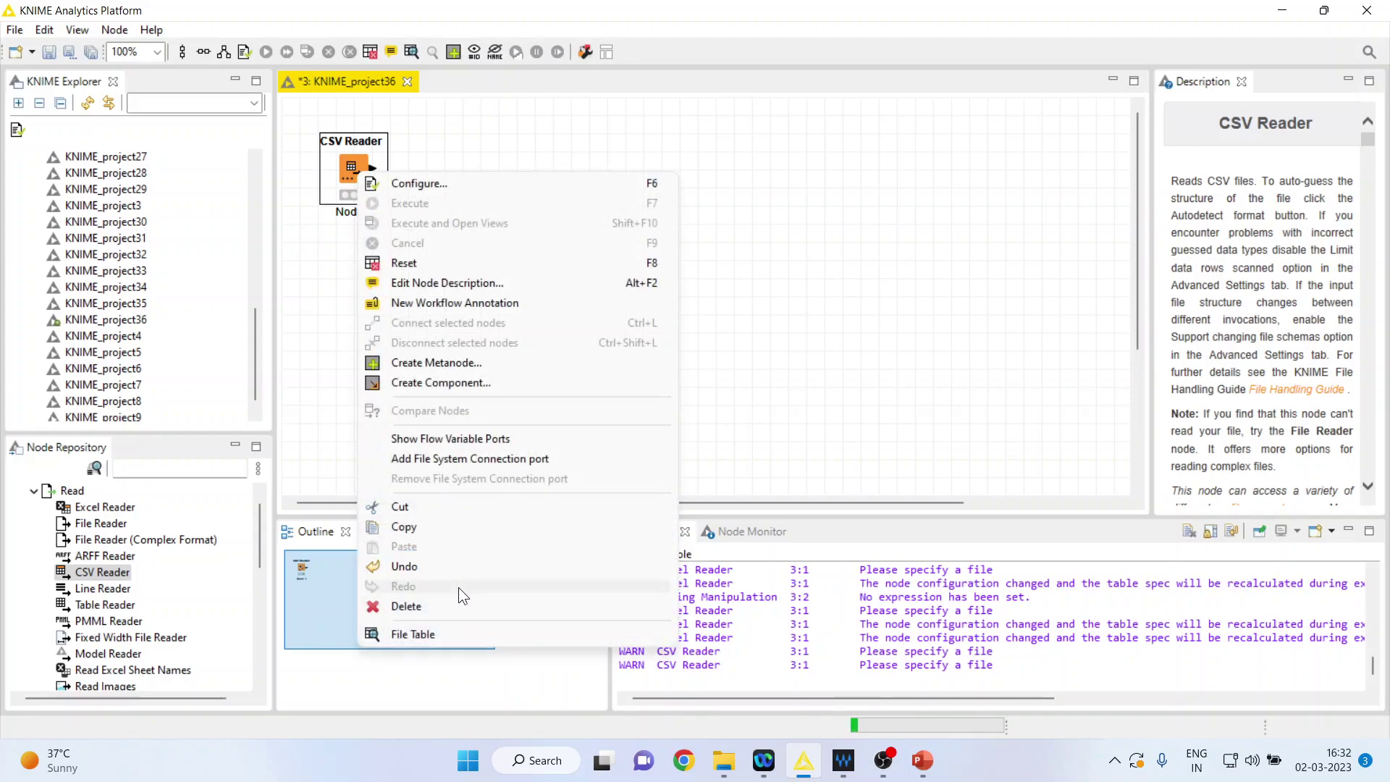
pyautogui.click(468, 632)
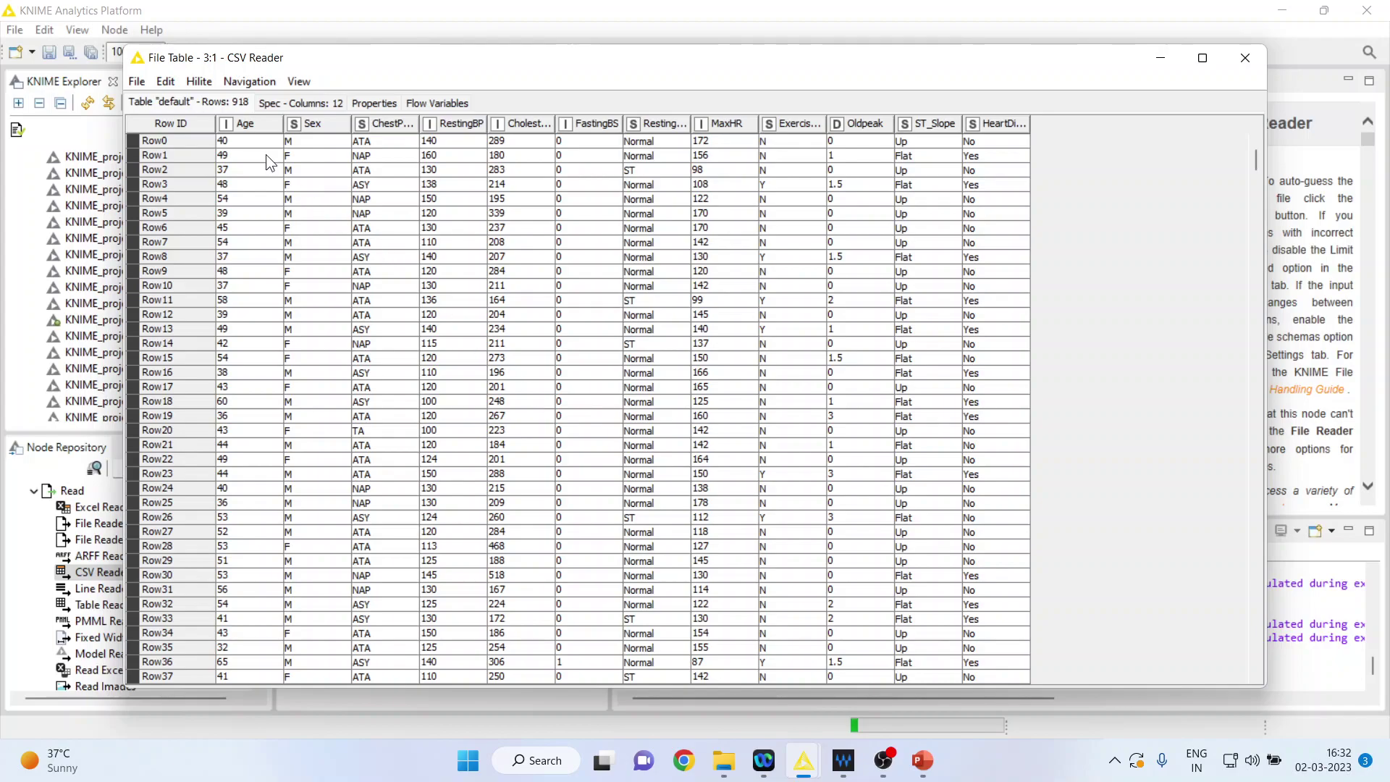
pyautogui.rightClick(255, 122)
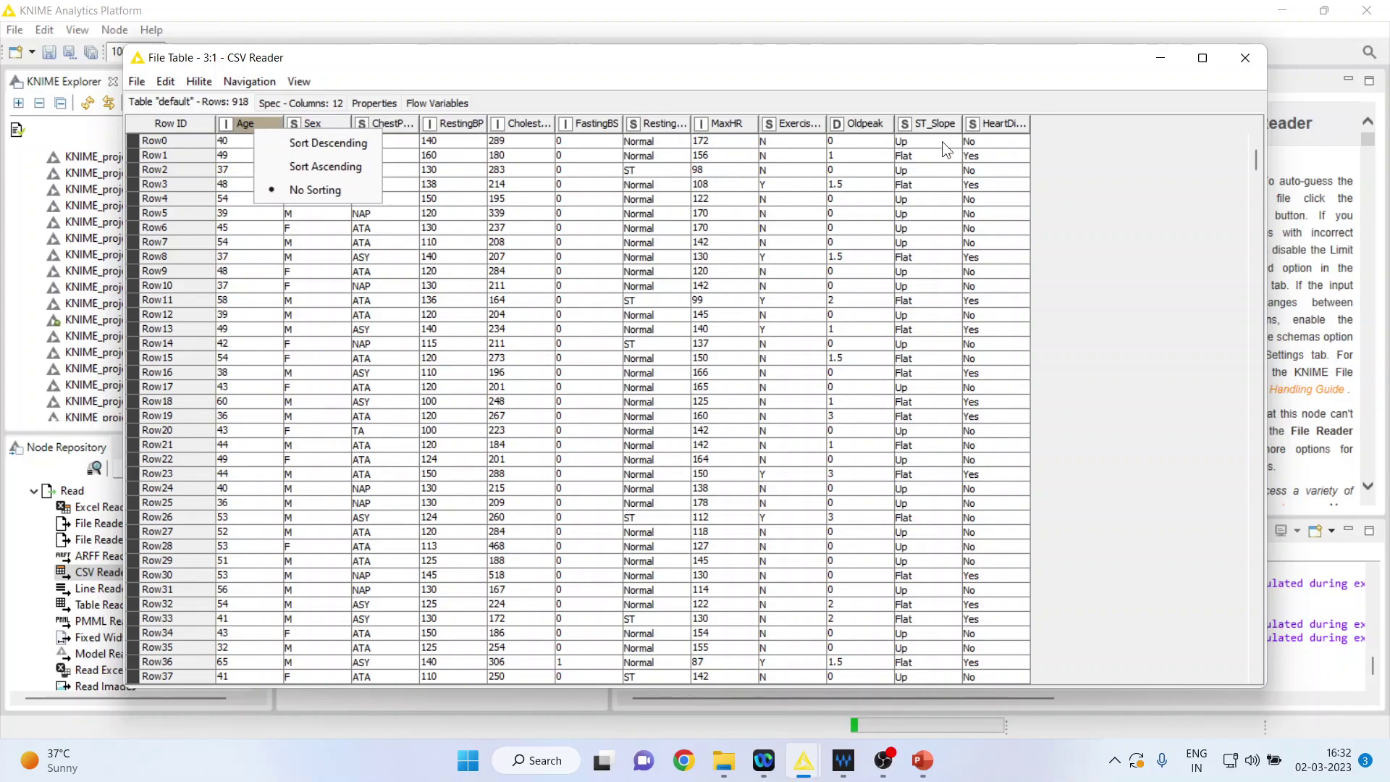
pyautogui.rightClick(807, 121)
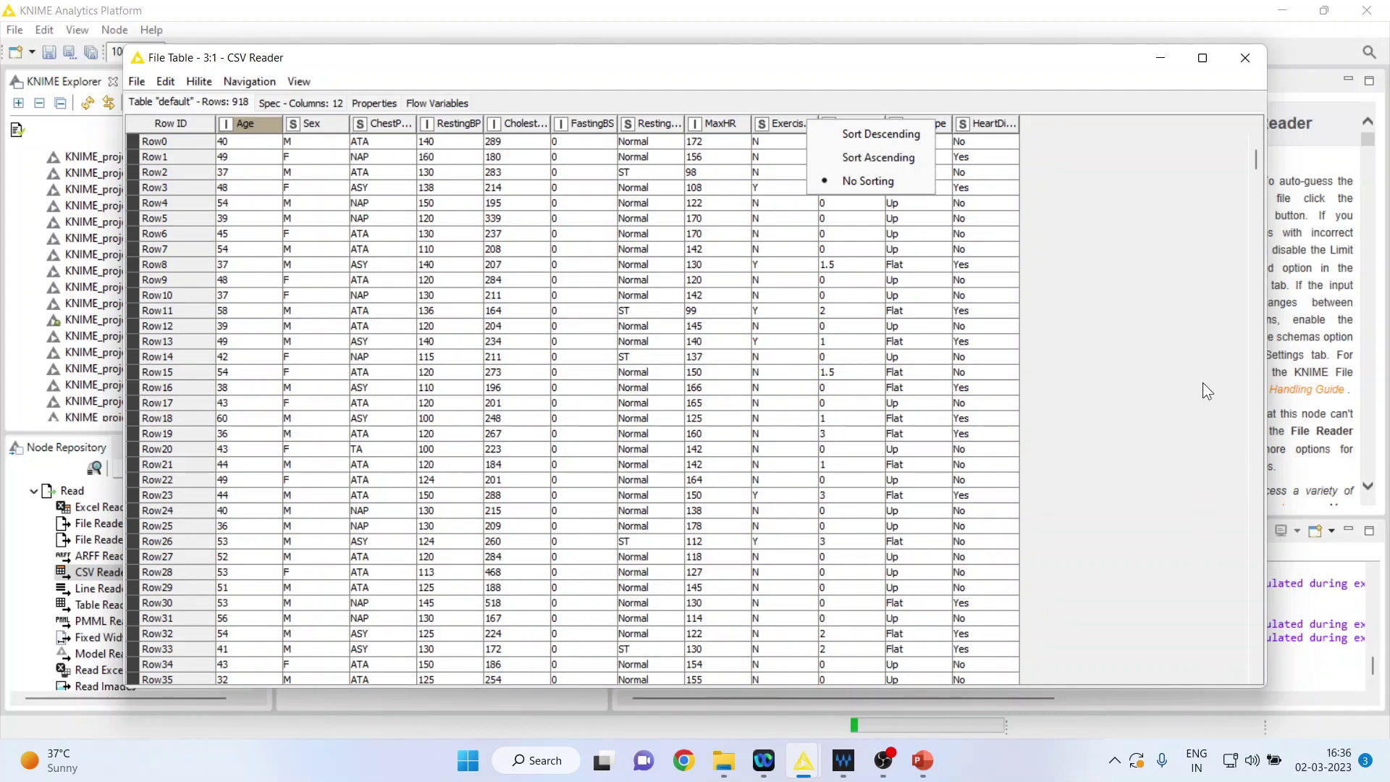
# Close the table and add a Missing Value Column Filter after the CSV Reader
pyautogui.click(1245, 59)
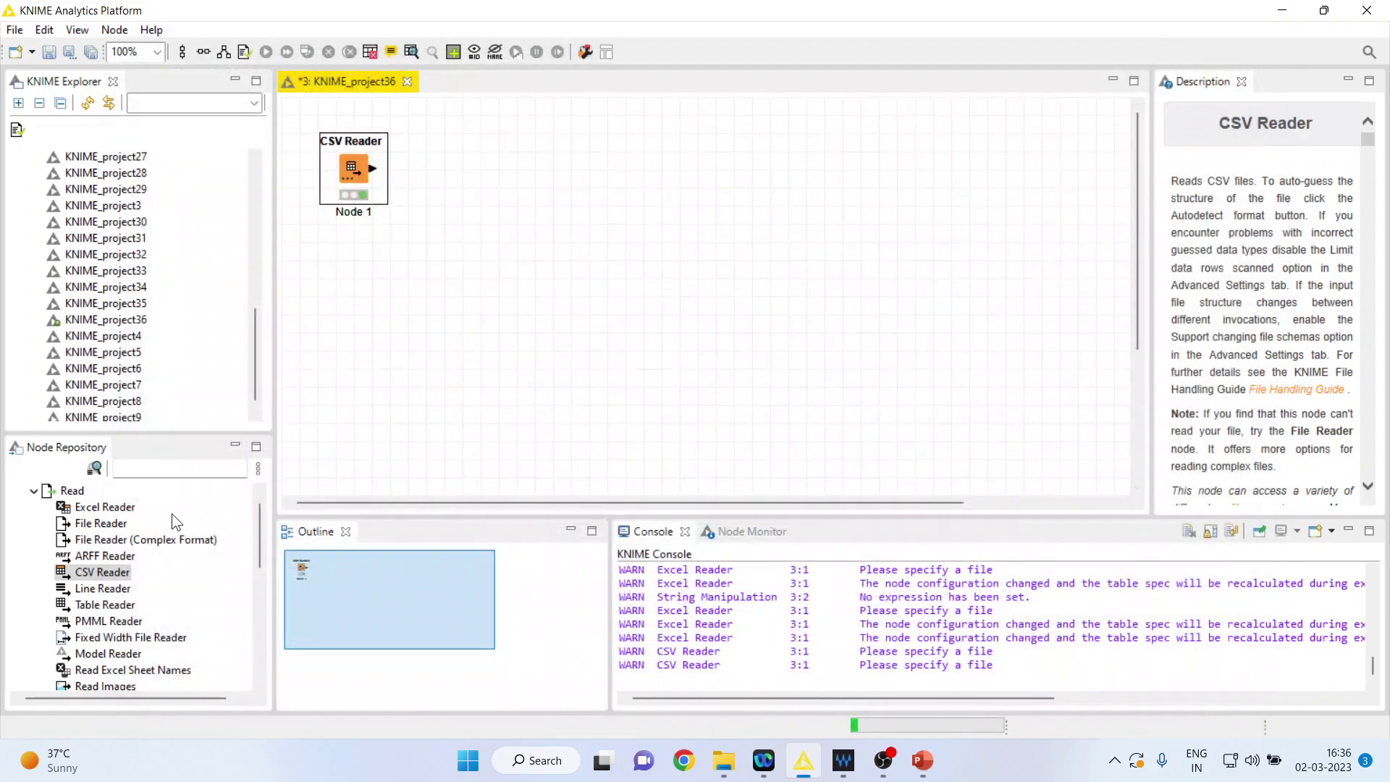
pyautogui.click(149, 470)
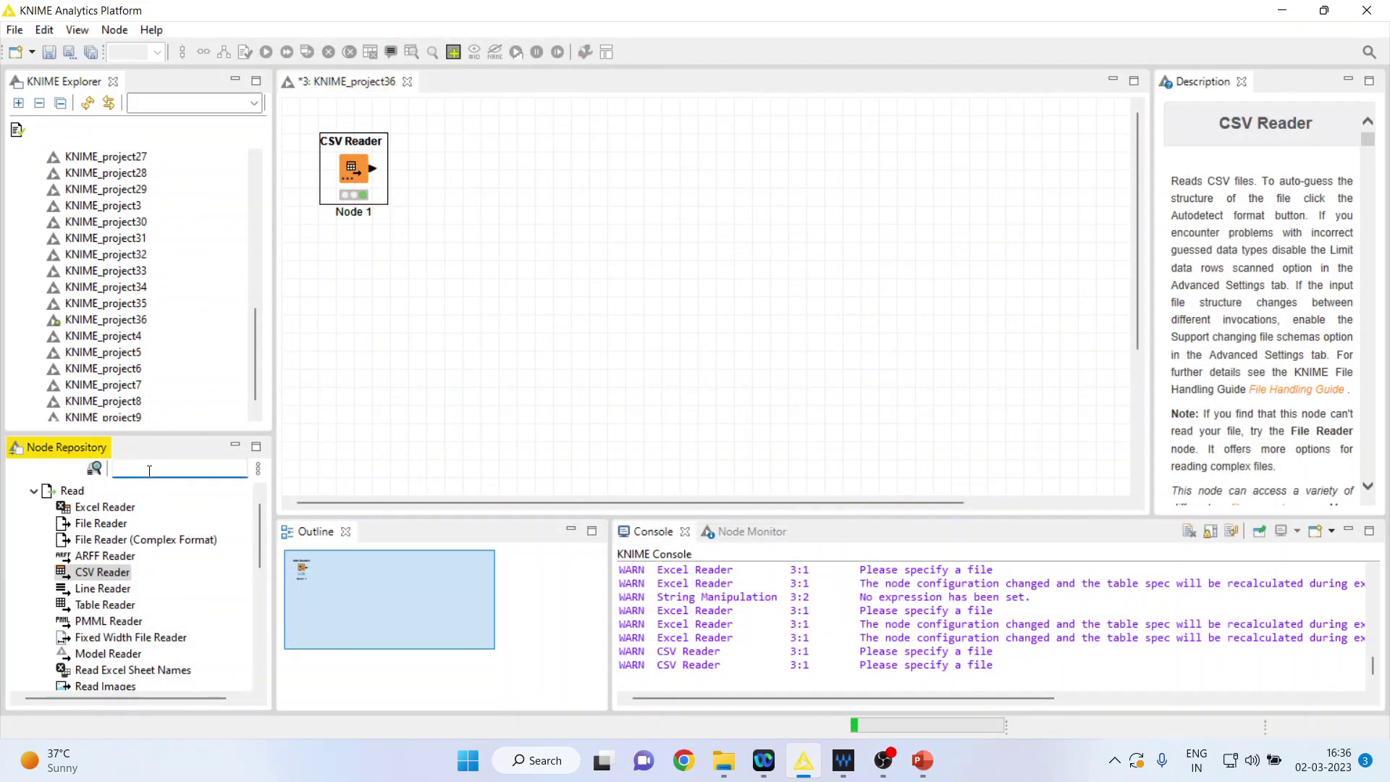
pyautogui.write('missin')
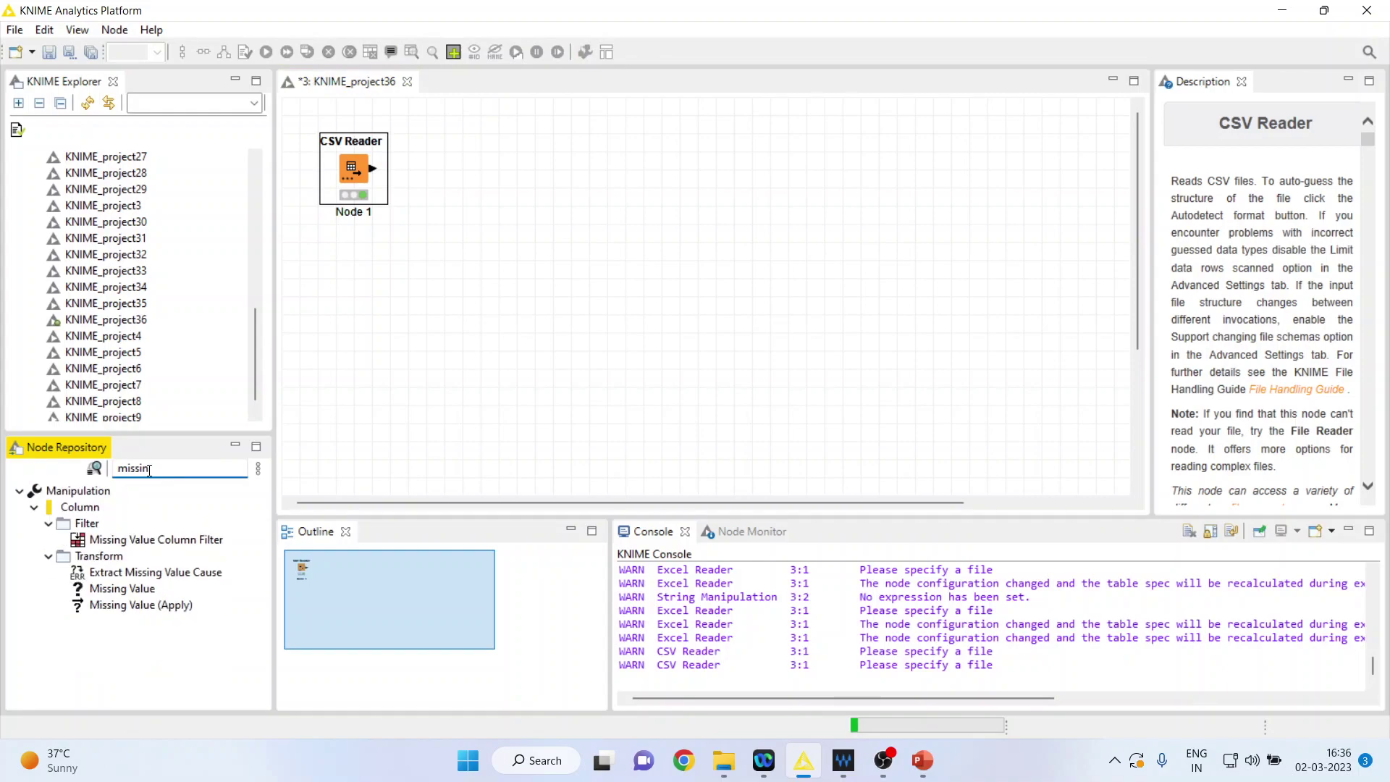
pyautogui.doubleClick(182, 543)
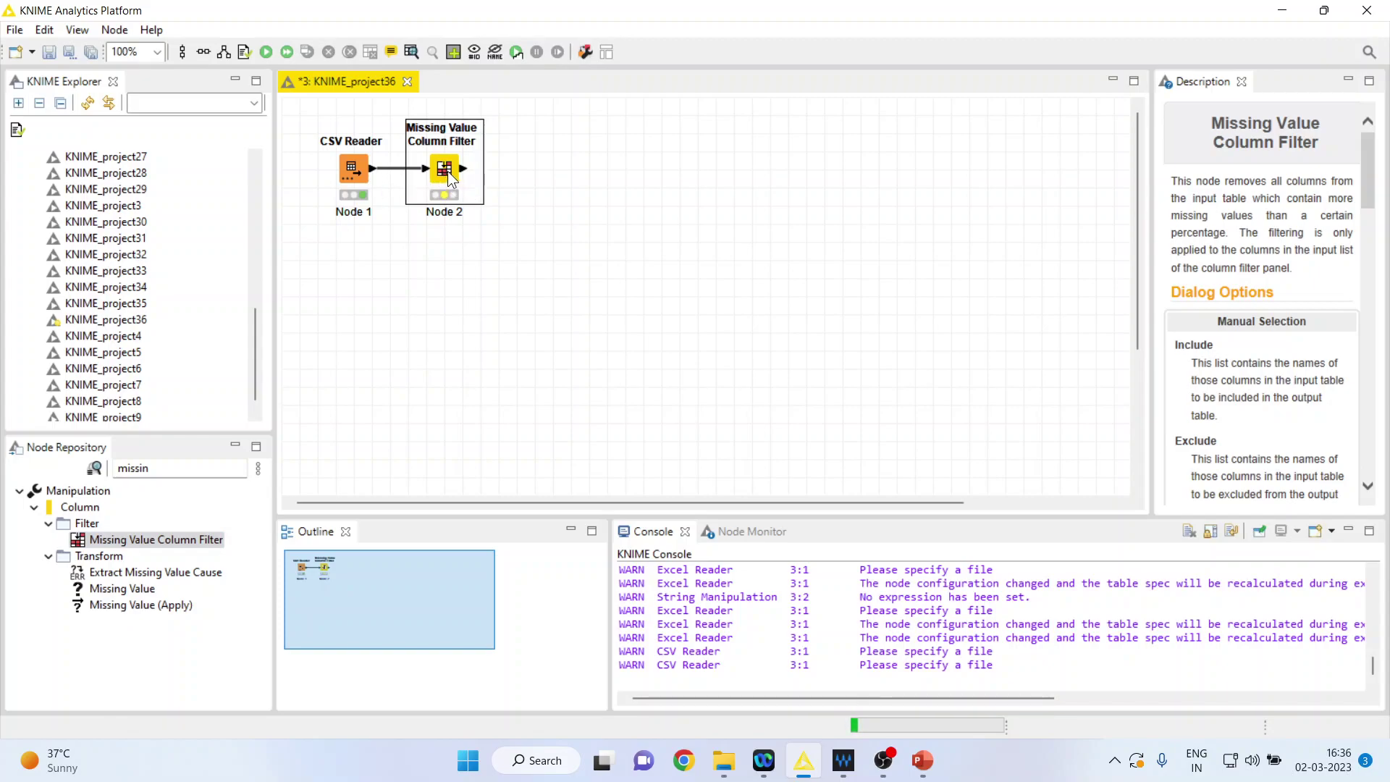
# Set the filter's missing-value threshold to 95% and review the included columns
pyautogui.rightClick(451, 174)
pyautogui.click(493, 183)
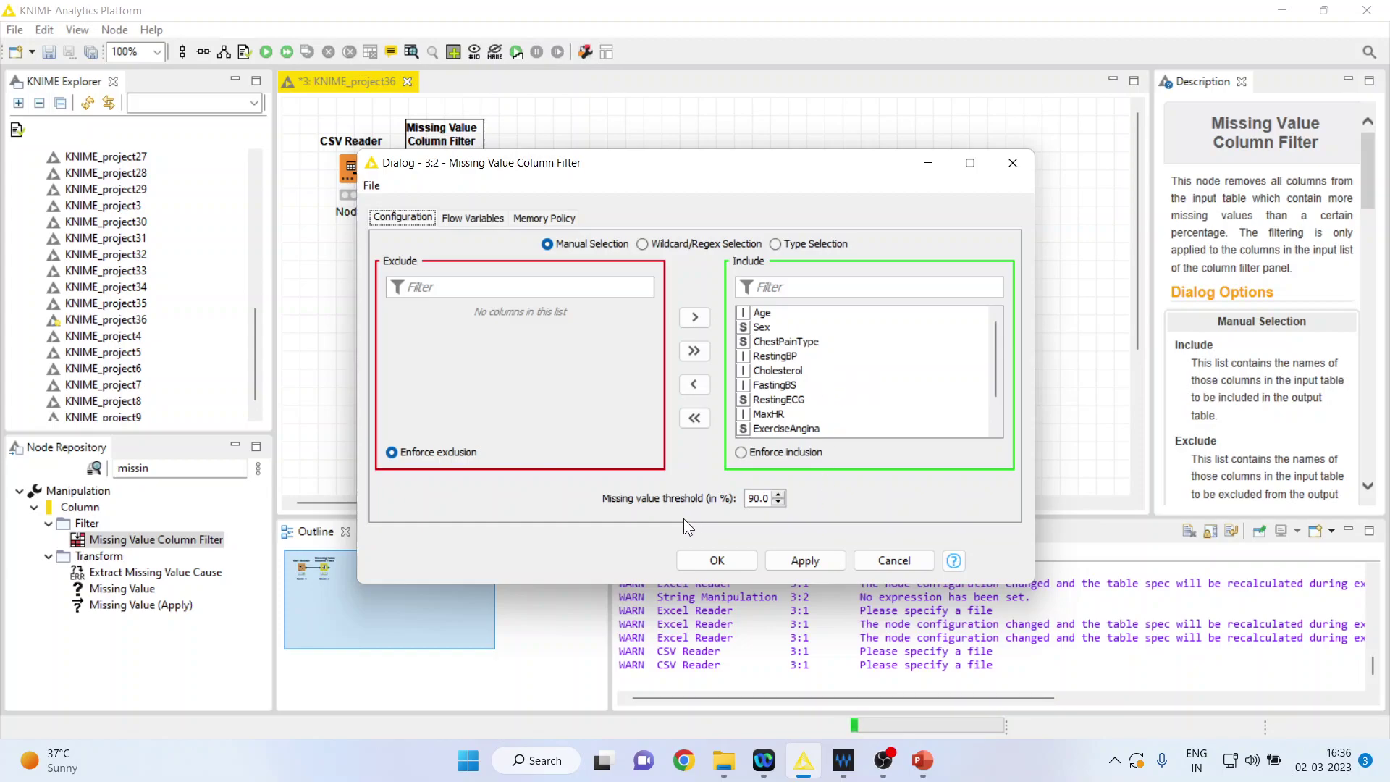
pyautogui.click(781, 493)
pyautogui.click(765, 317)
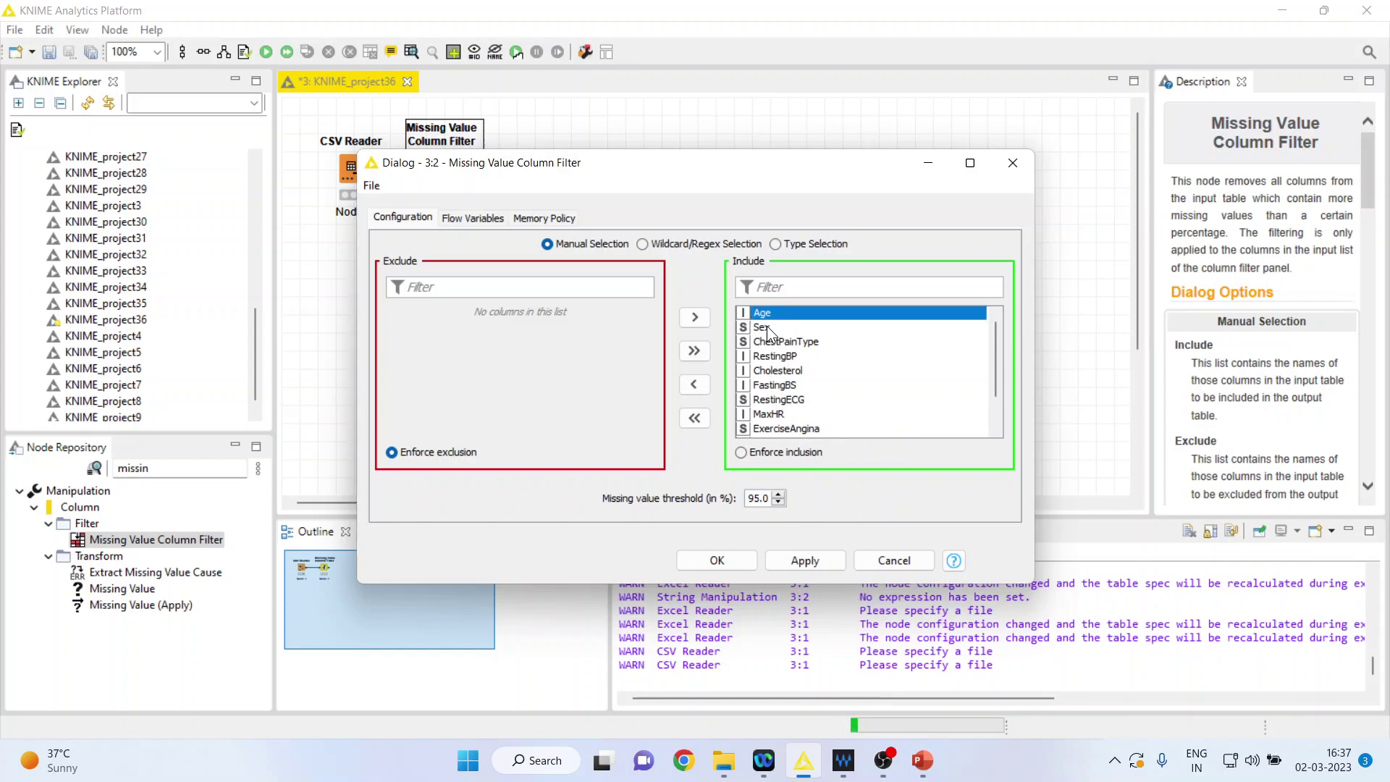
pyautogui.click(774, 342)
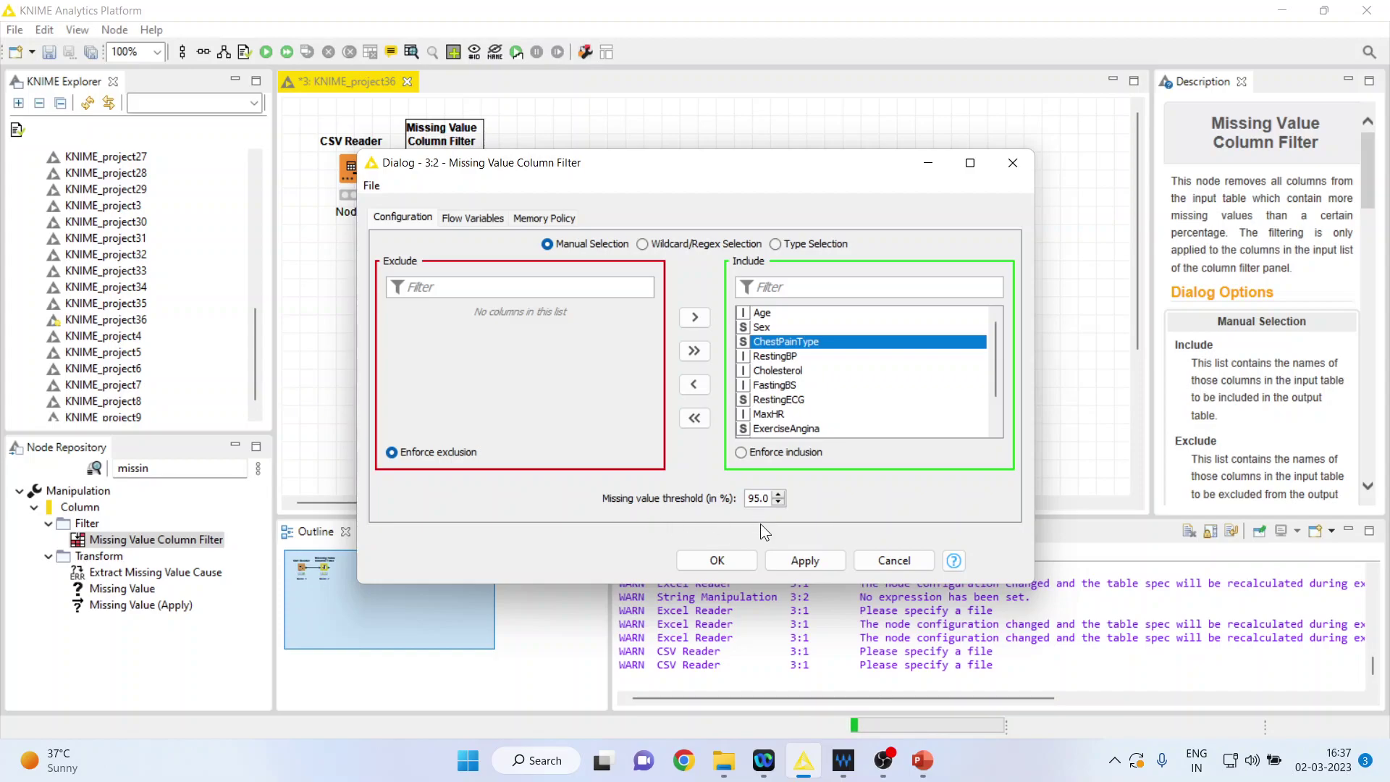
# Confirm the filter settings and execute the Missing Value Column Filter
pyautogui.click(717, 562)
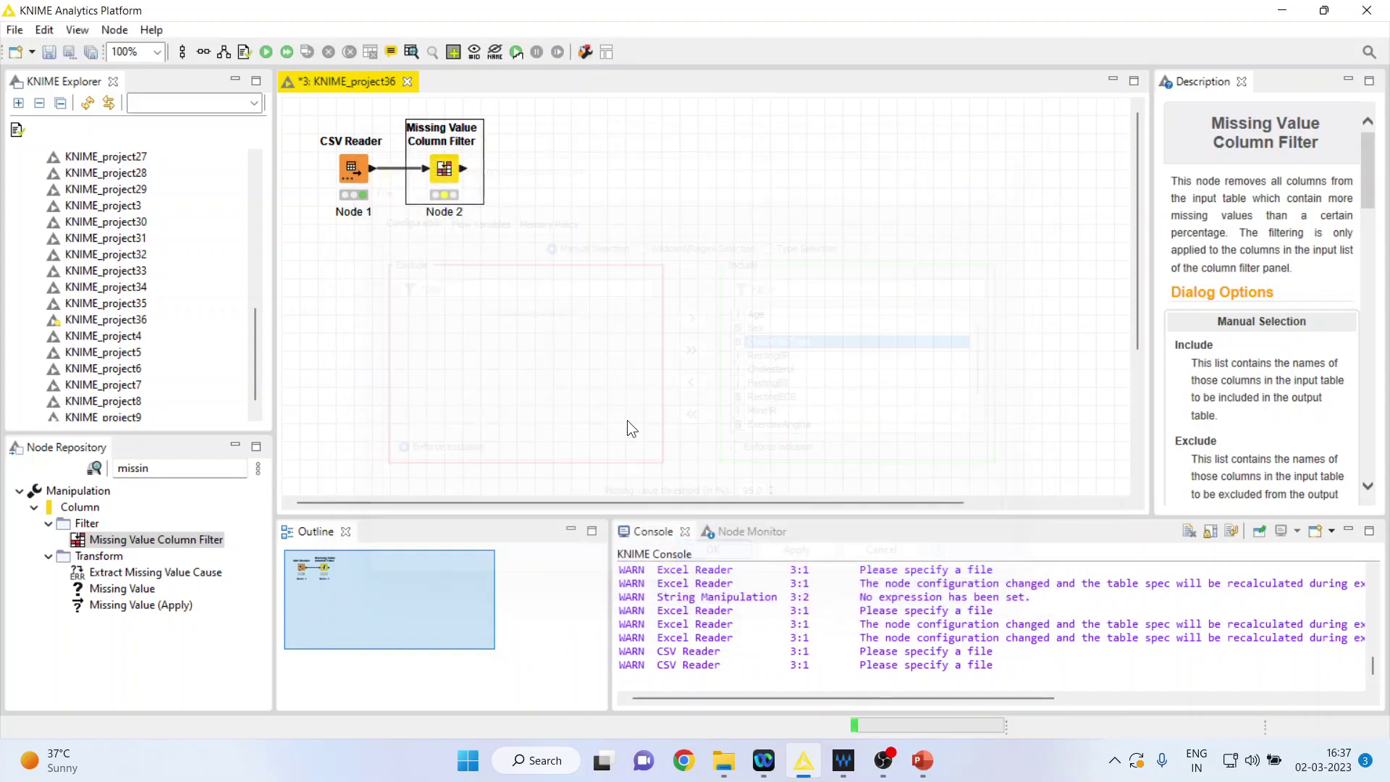
pyautogui.rightClick(446, 174)
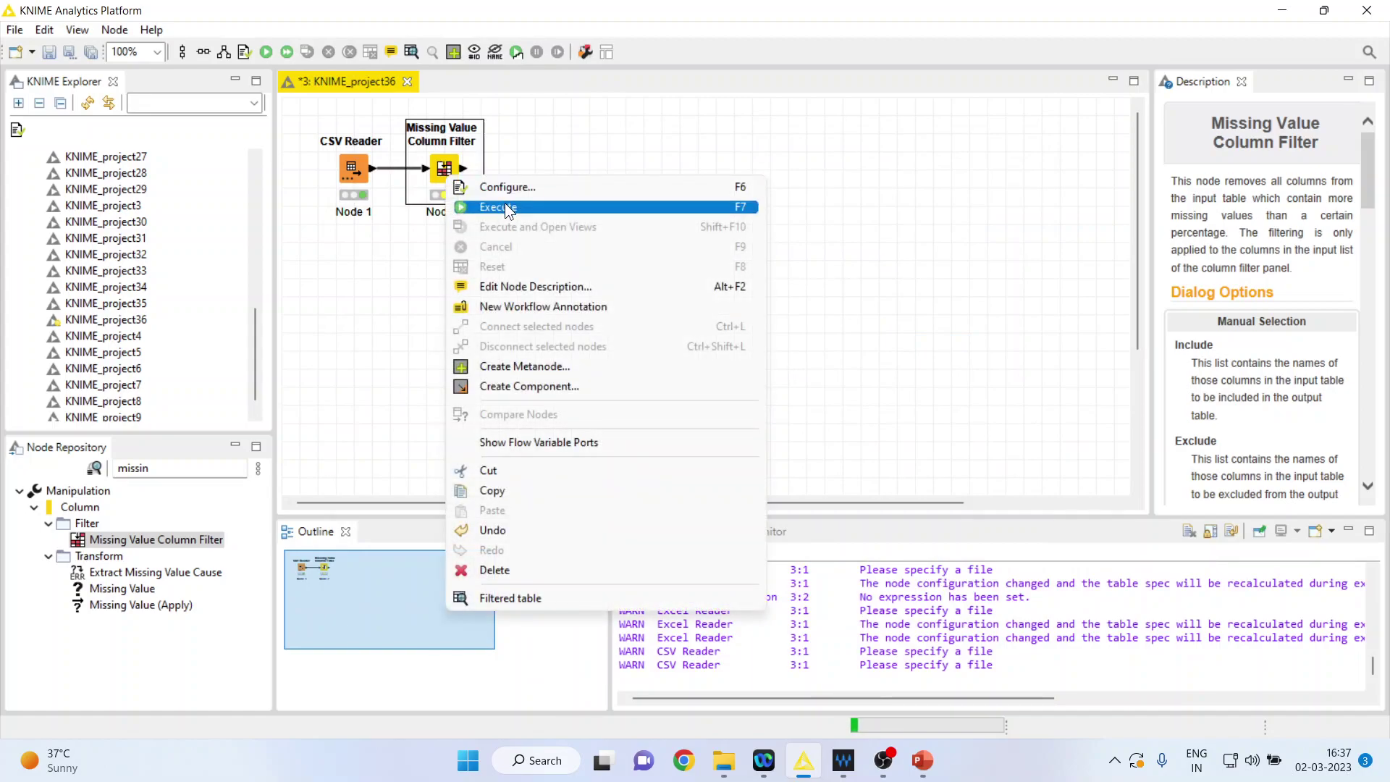
pyautogui.click(505, 203)
# Inspect the filtered table of 918 rows and 12 columns, then close it
pyautogui.rightClick(452, 175)
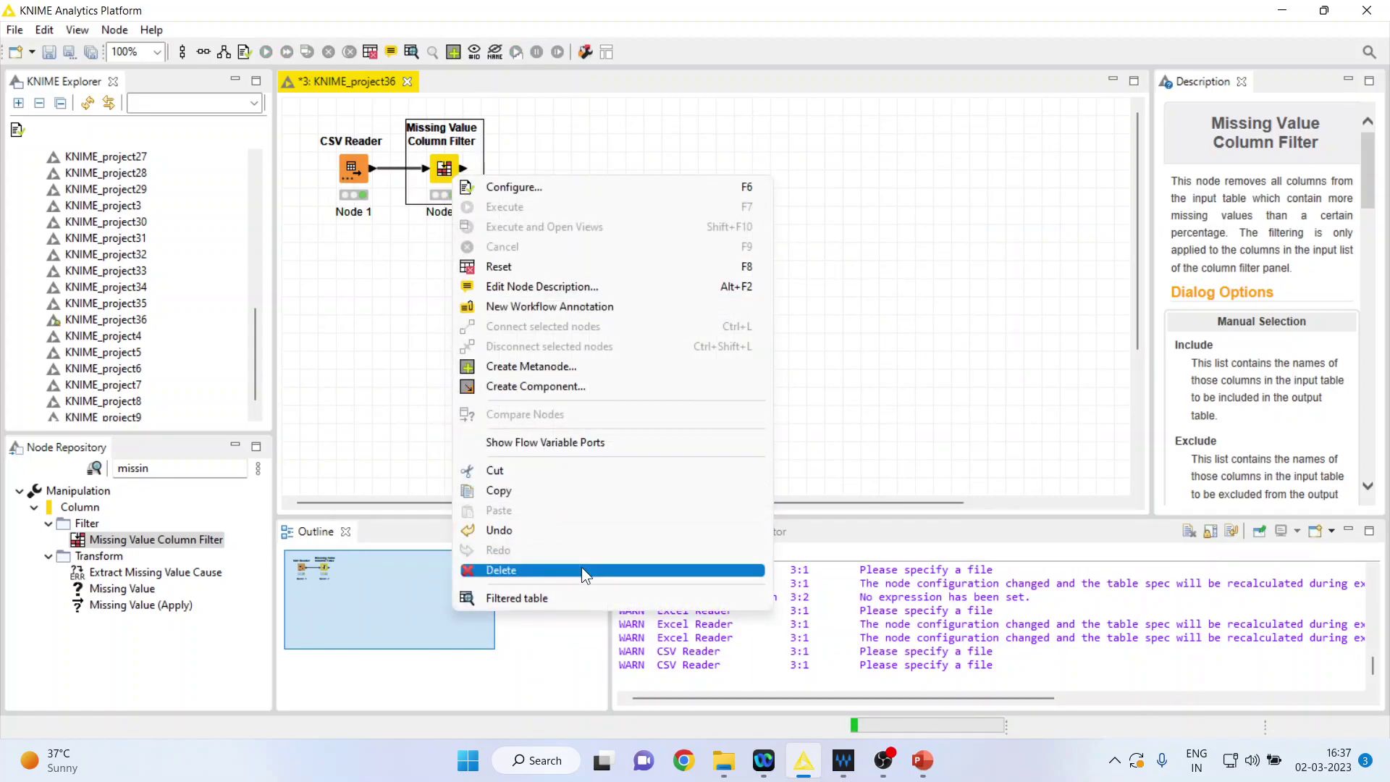
pyautogui.click(576, 596)
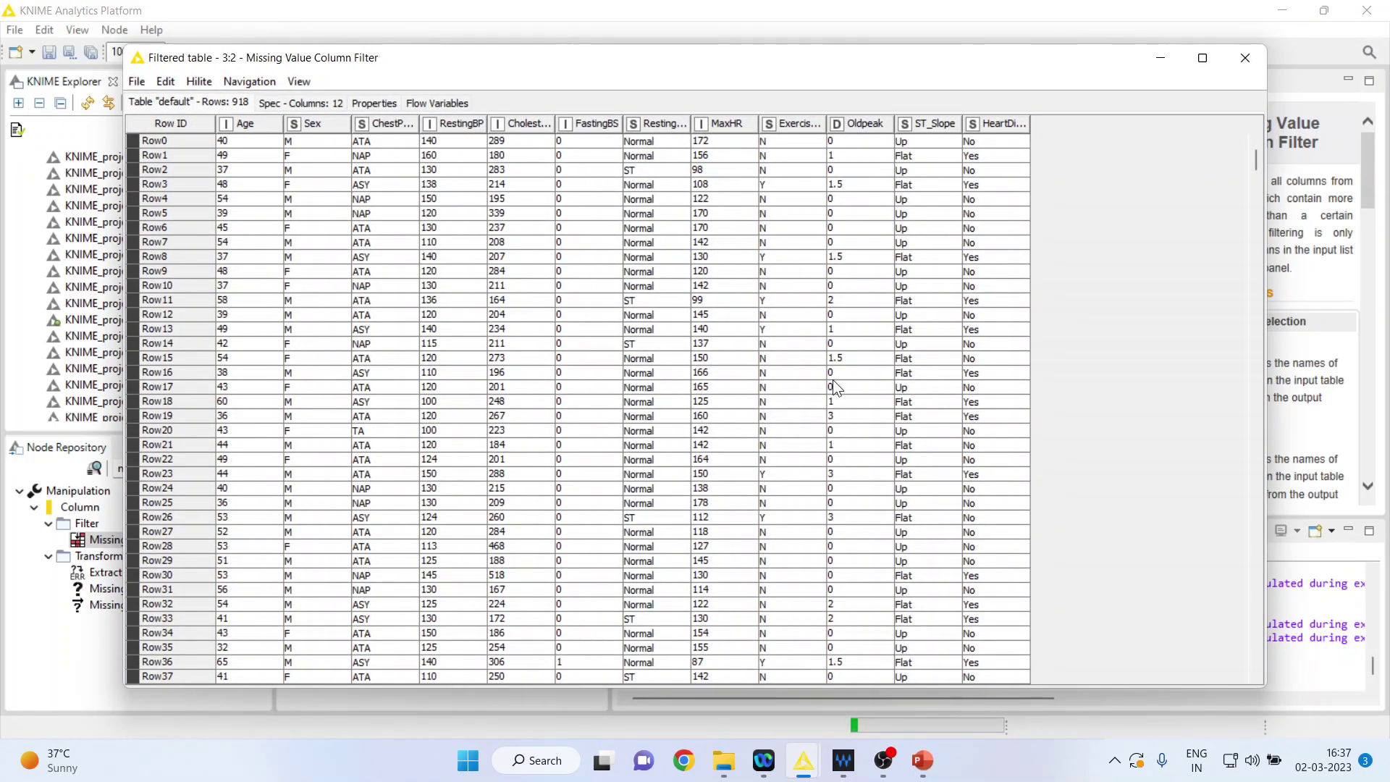
pyautogui.rightClick(316, 124)
pyautogui.moveTo(323, 227); pyautogui.dragTo(329, 476)
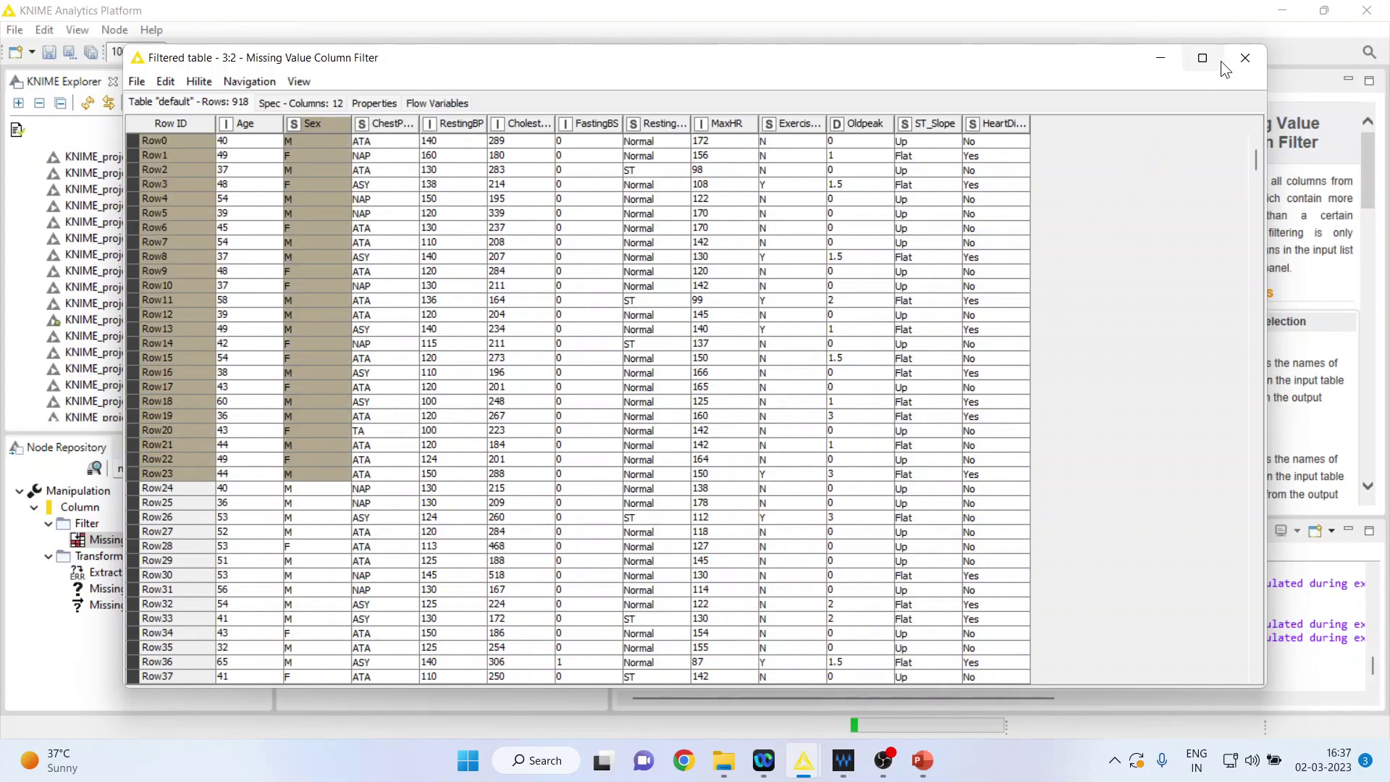
pyautogui.click(1248, 59)
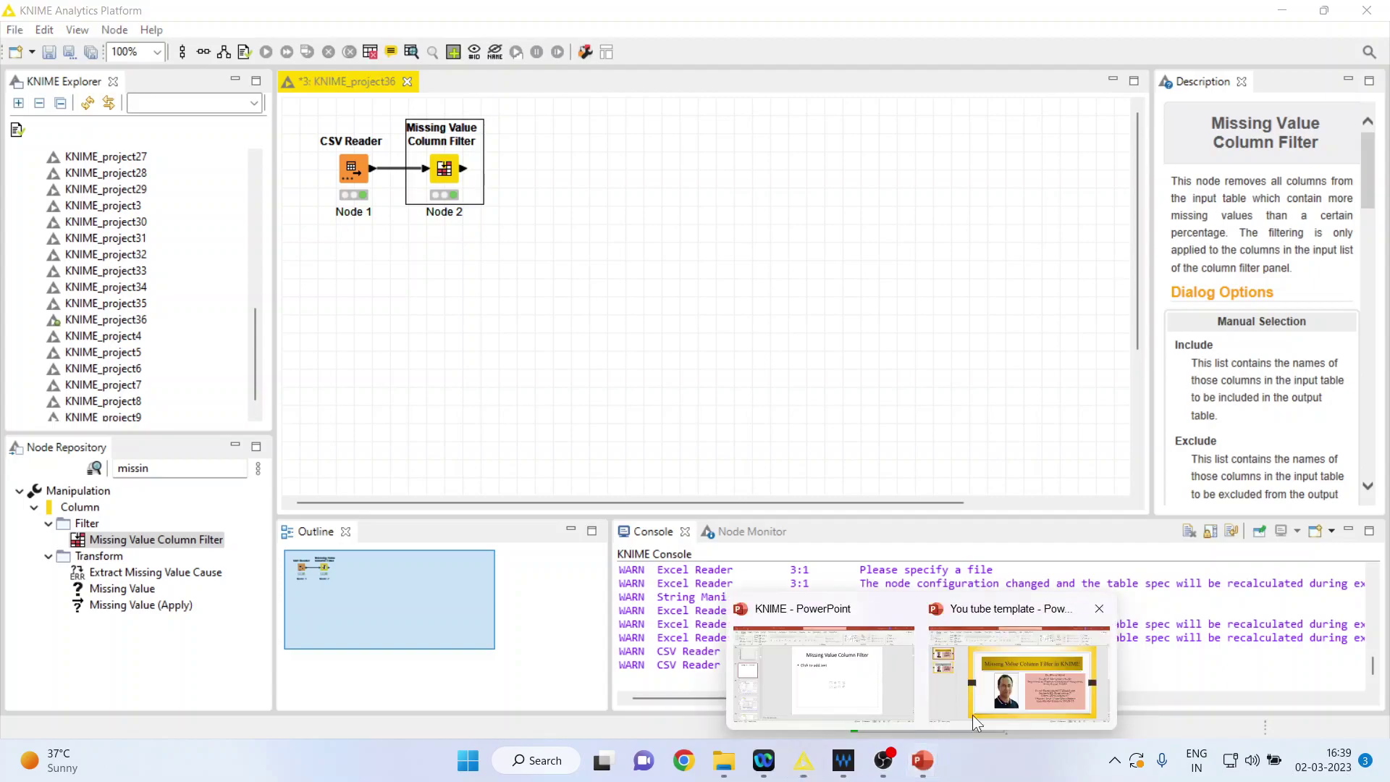
# Bring back the 'You tube template' presentation on its Thank You slide
pyautogui.click(1031, 696)
pyautogui.click(129, 343)
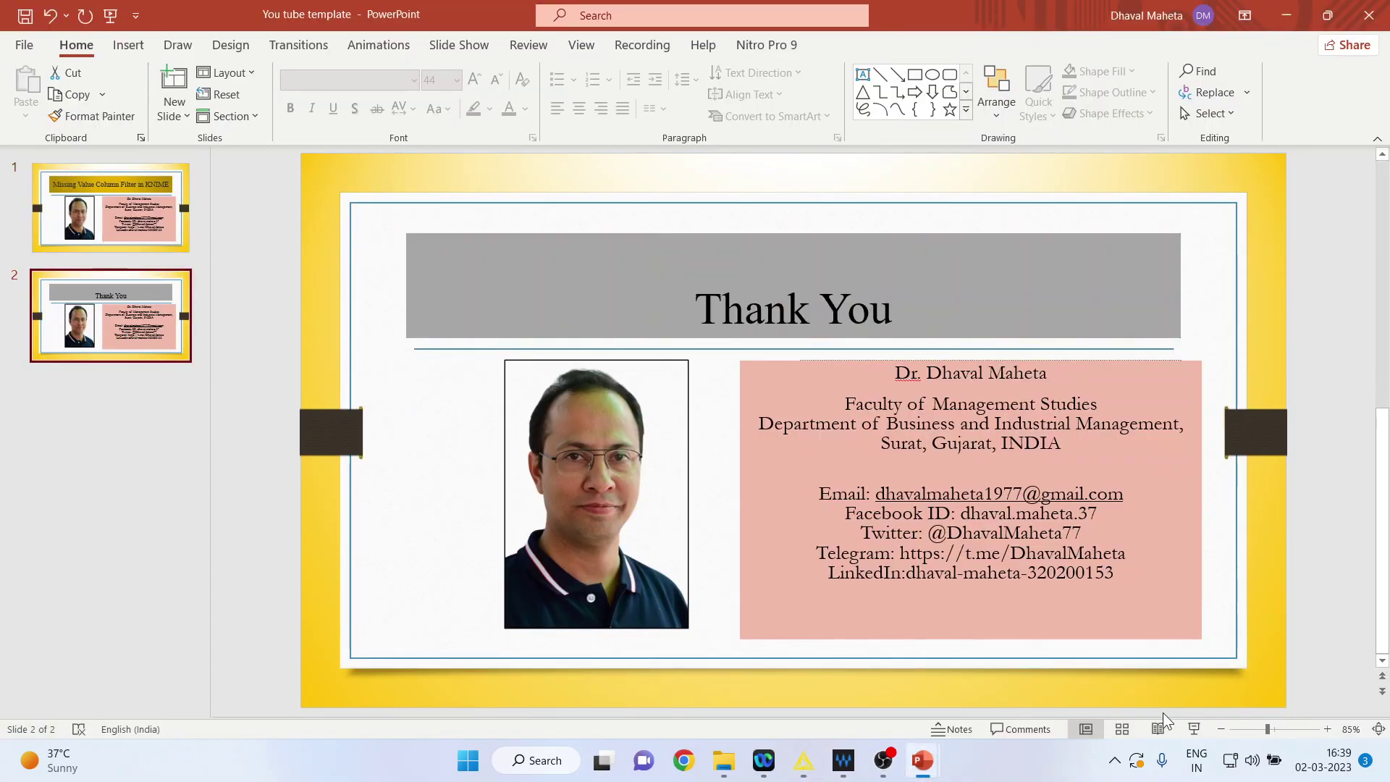